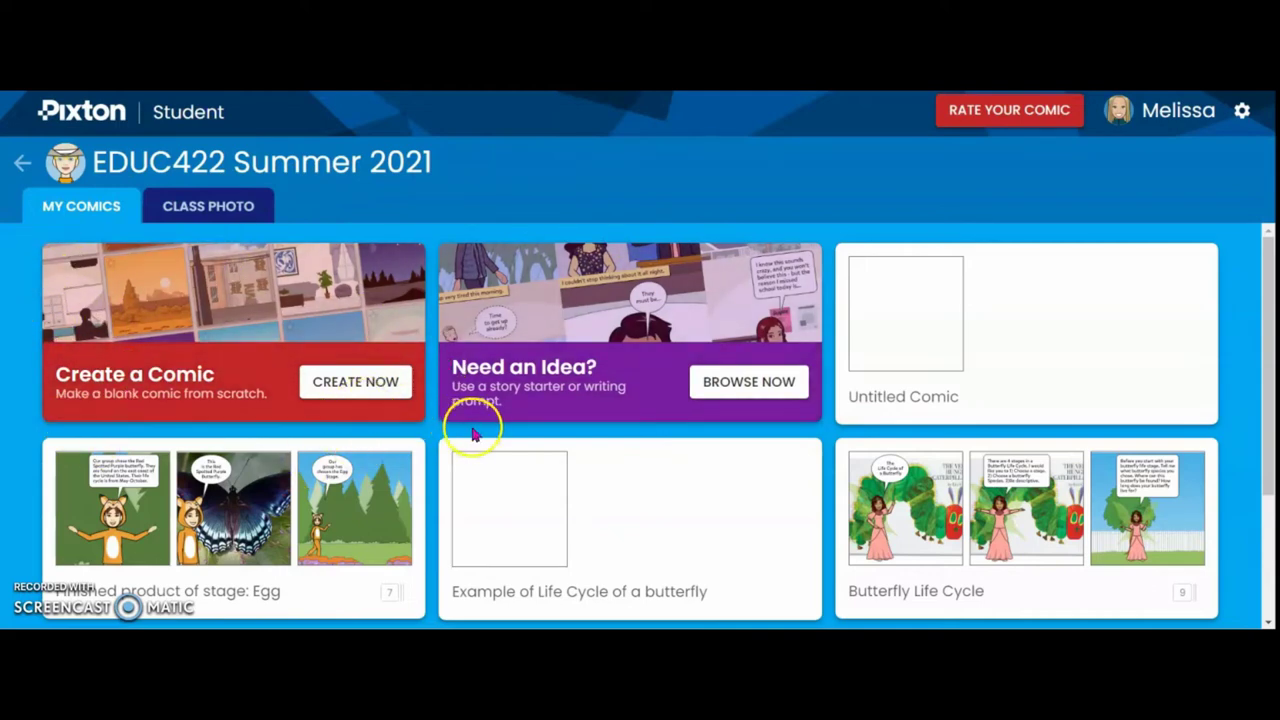
Step: Start a new blank comic titled 'Example of the Life Cycle of a Butterfly'
click(340, 385)
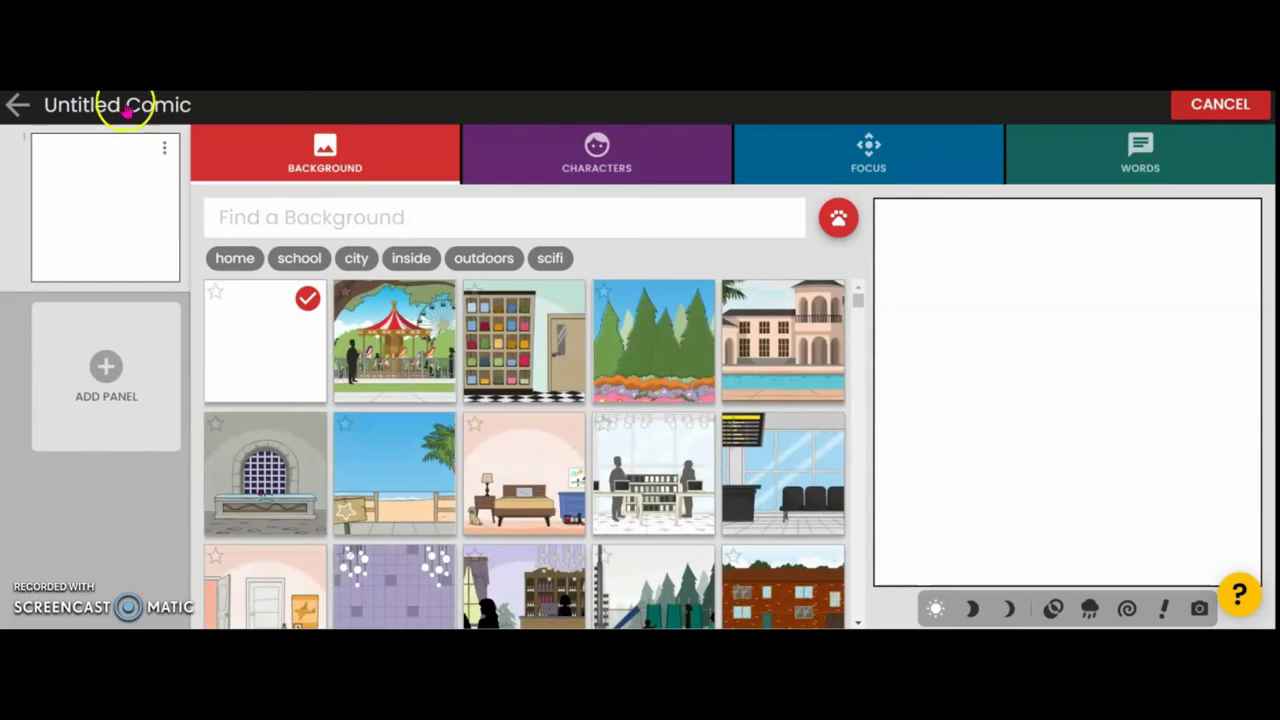
click(186, 117)
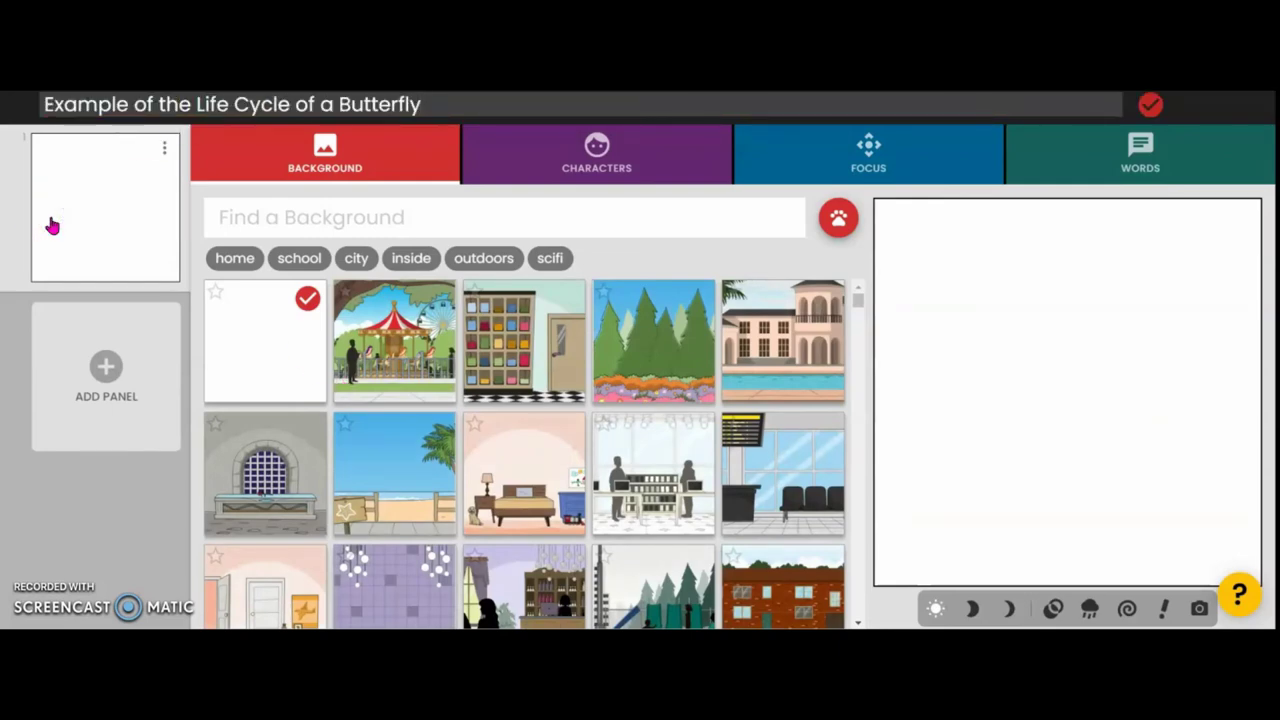
click(374, 136)
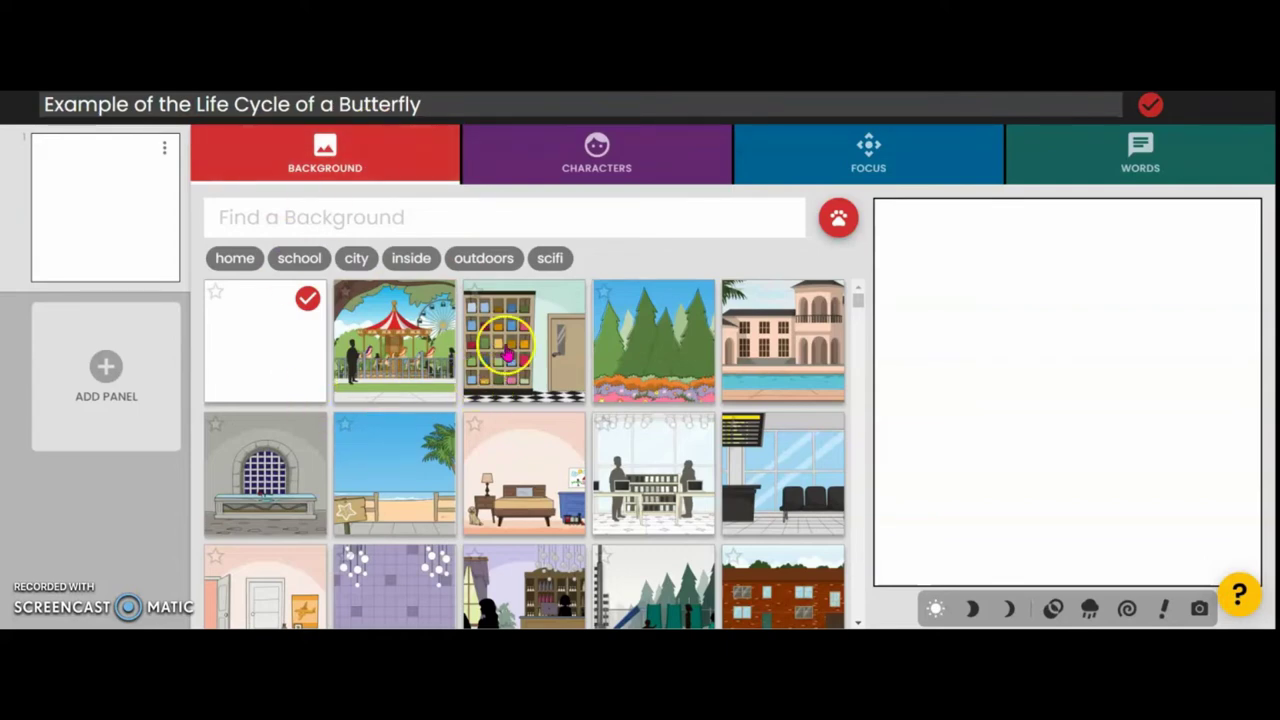
Step: Search backgrounds for 'forest' and set the pine forest as panel 1's background
click(487, 218)
text(f)
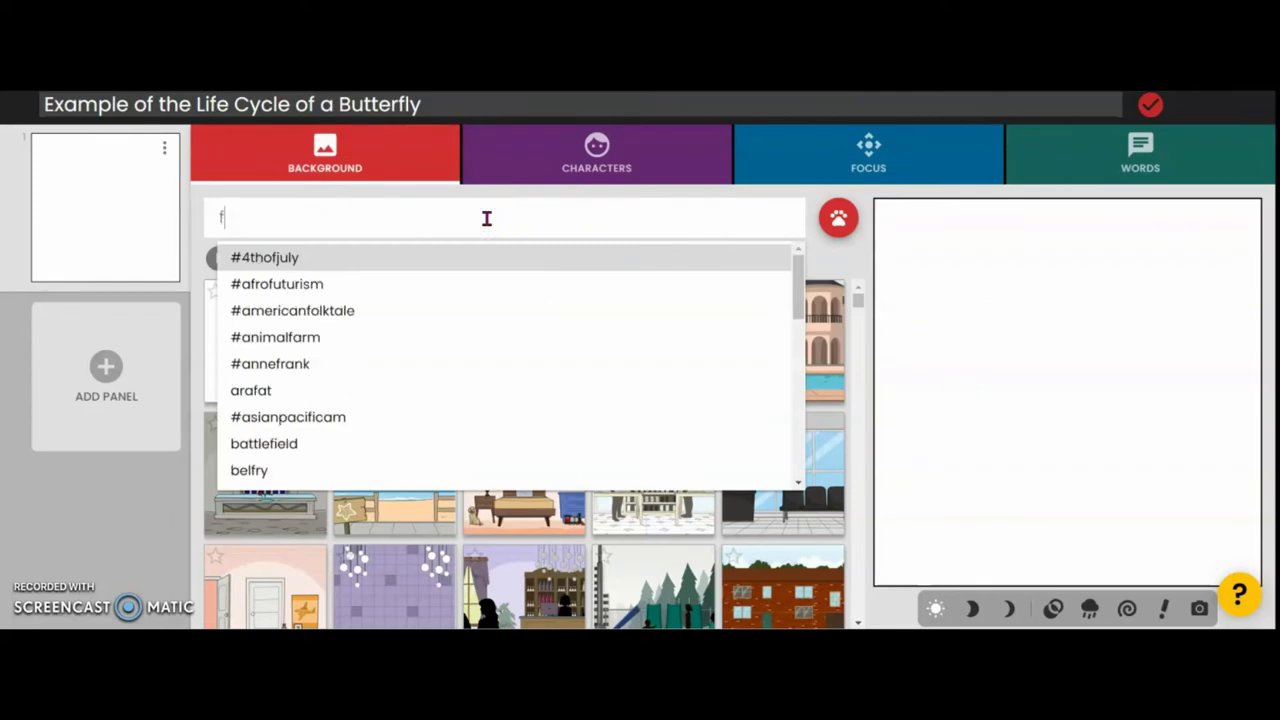
text(orest)
key(Return)
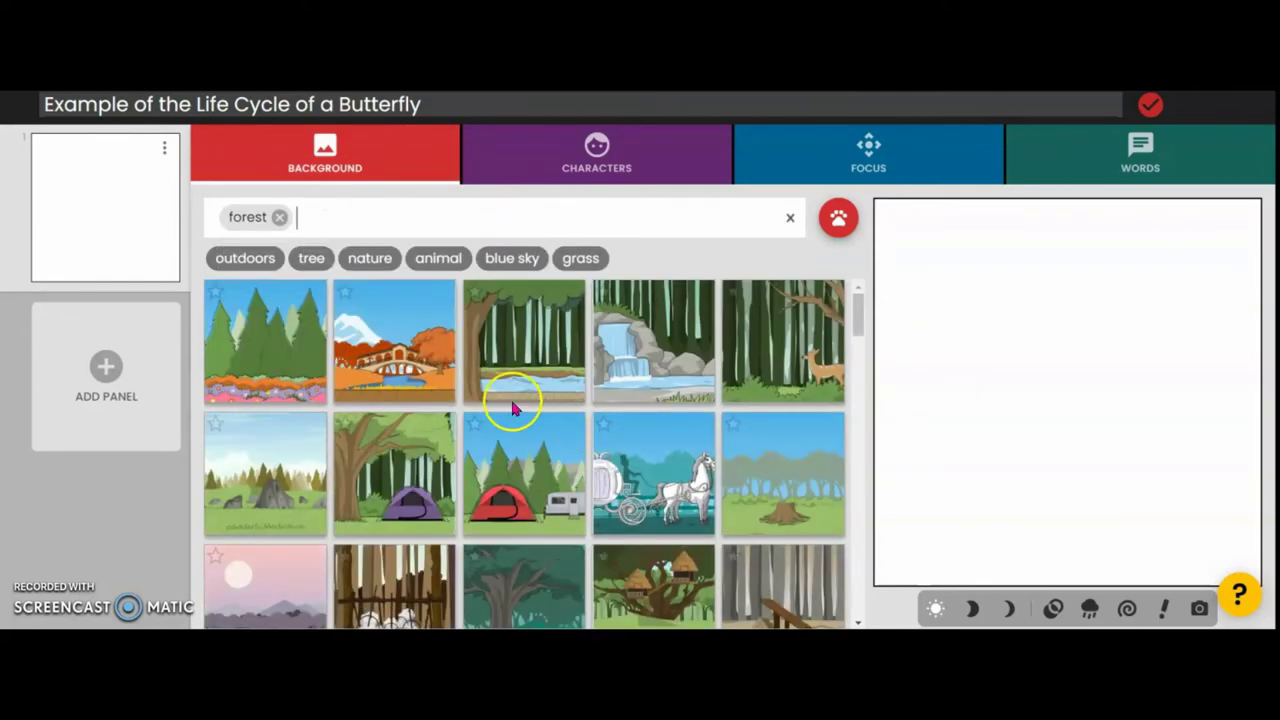
scroll(480, 400, down, 2)
scroll(480, 400, down, 6)
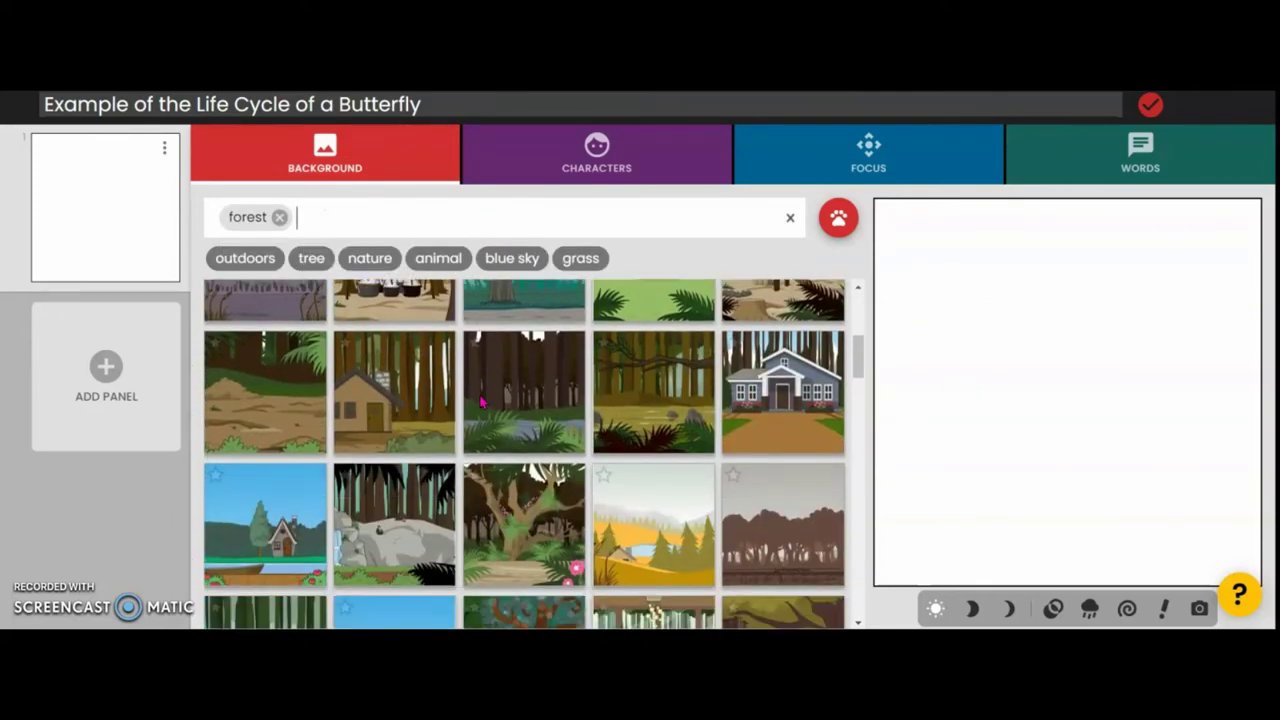
scroll(480, 400, down, 8)
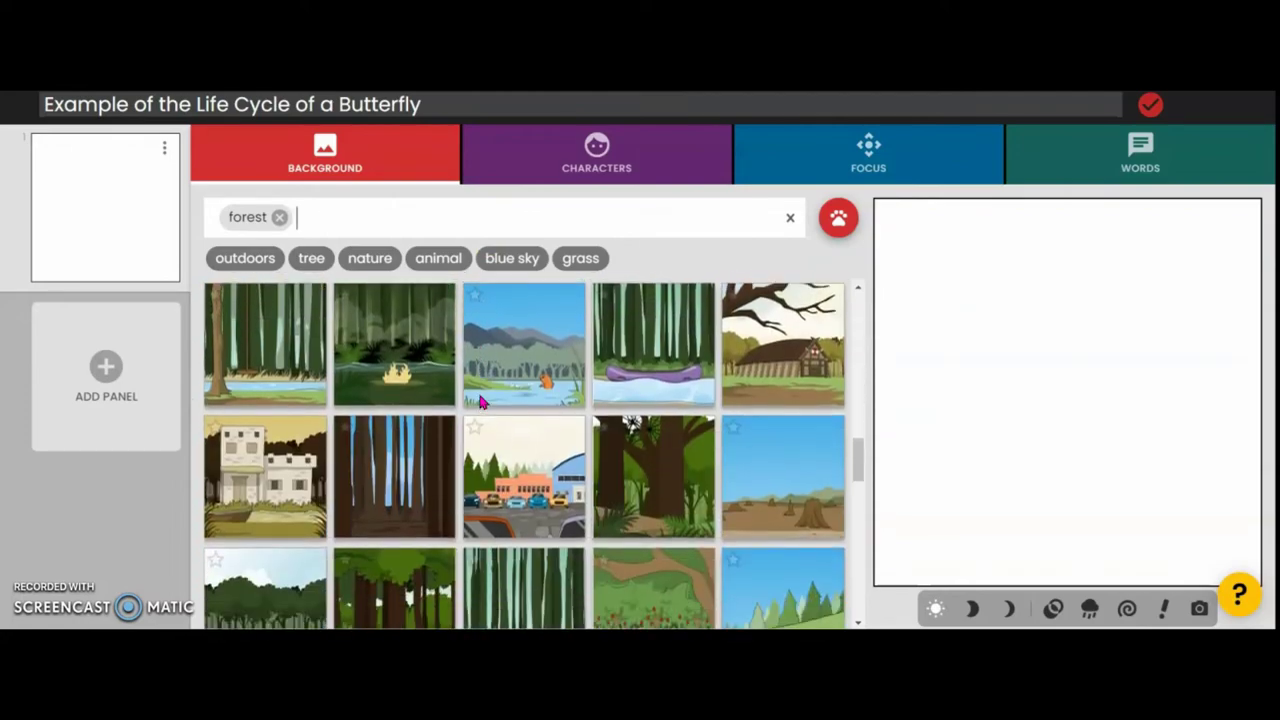
scroll(480, 401, down, 10)
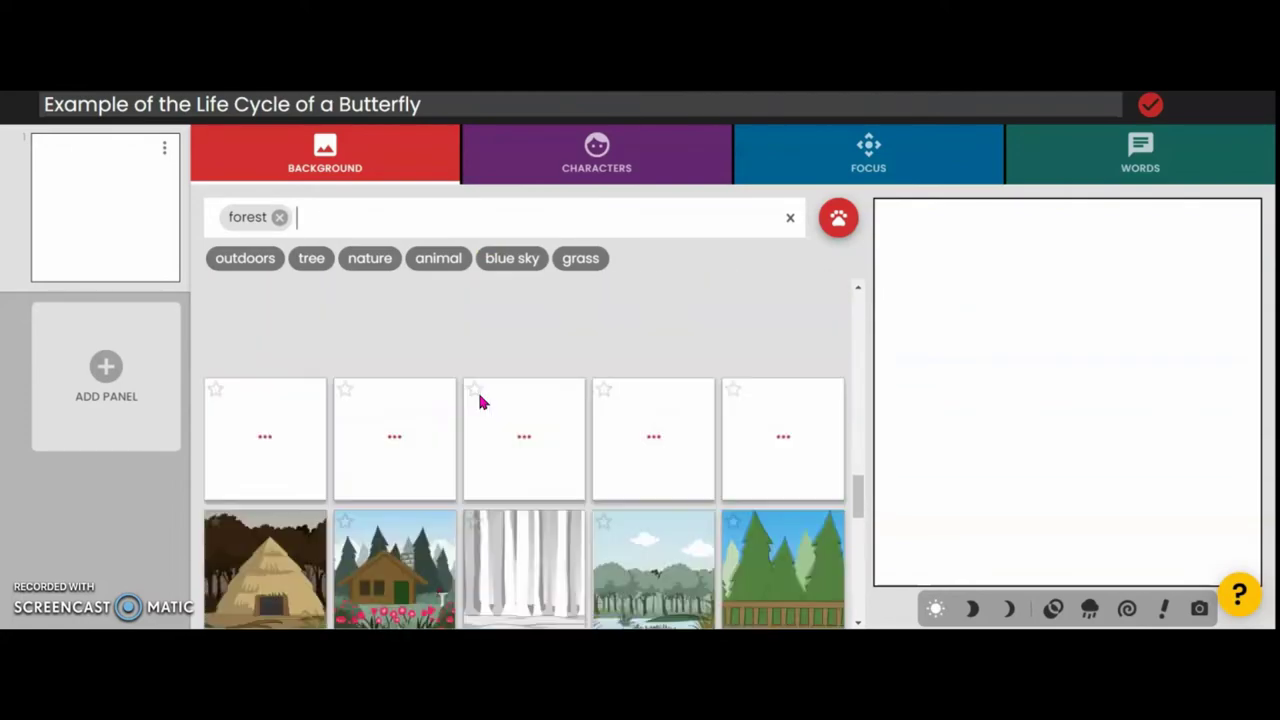
scroll(480, 401, up, 15)
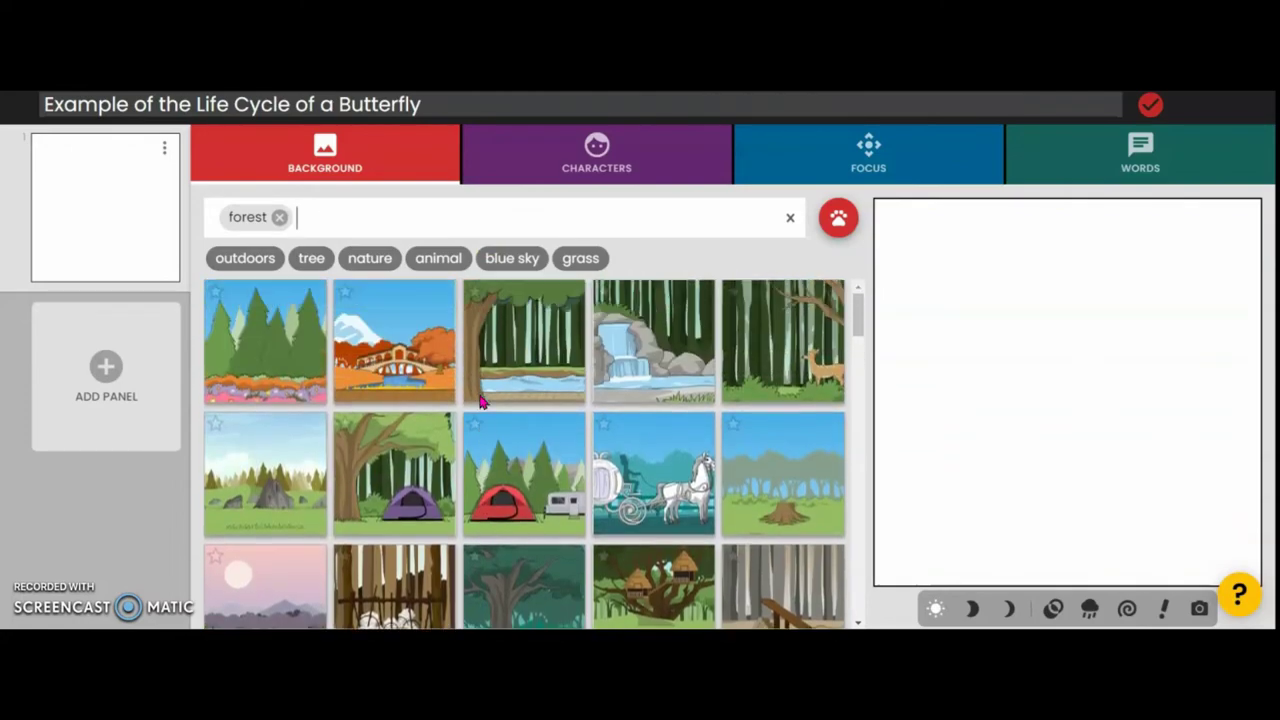
click(225, 360)
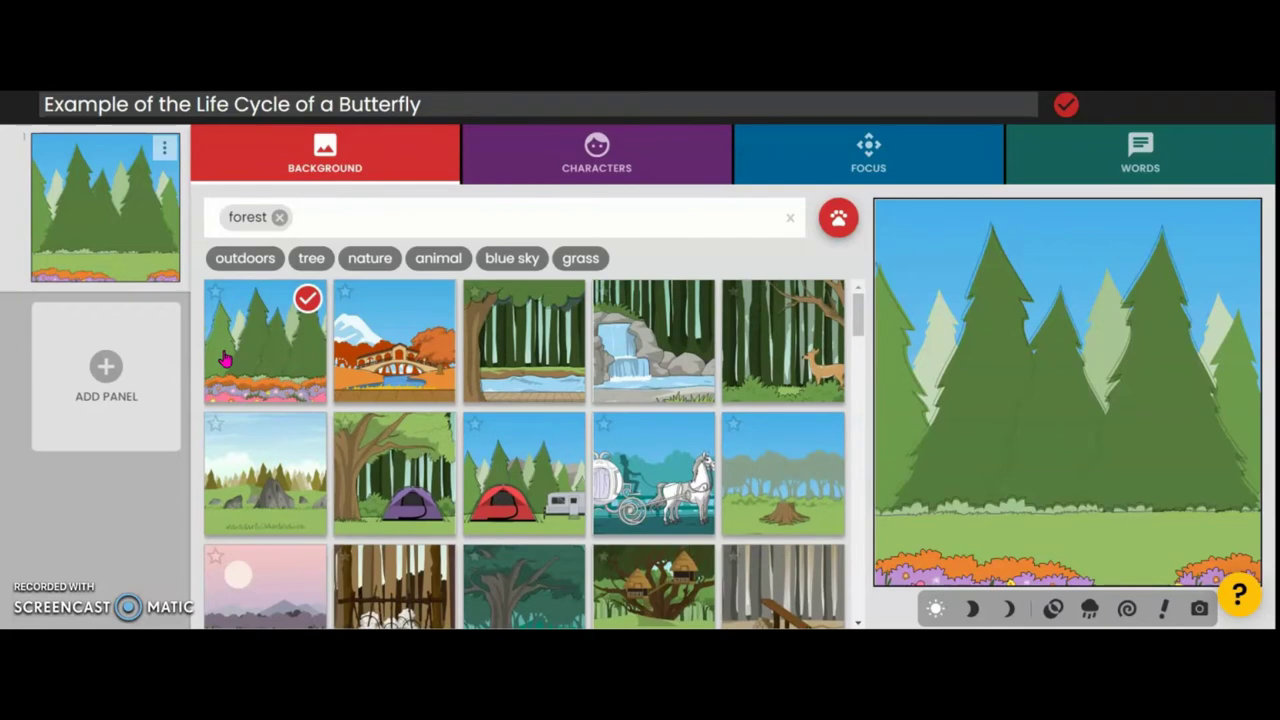
click(603, 143)
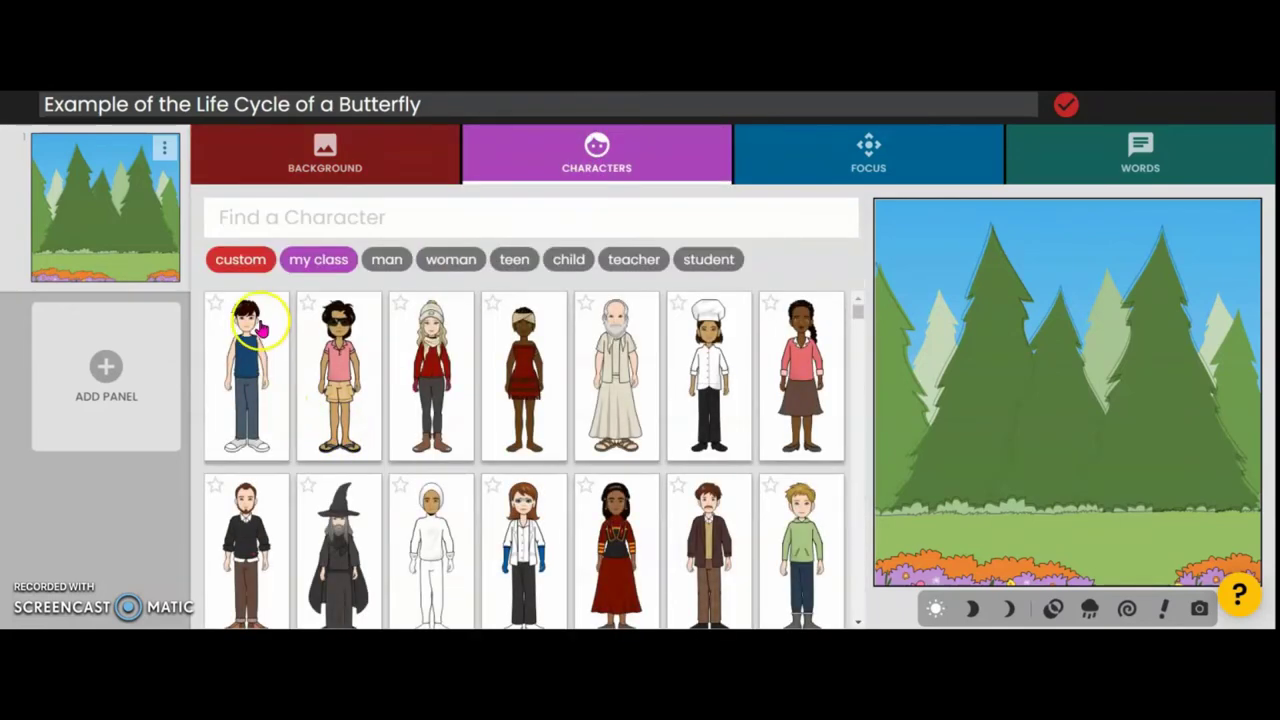
Step: Filter characters by the 'child' tag and place the red-haired boy in the pine forest
scroll(700, 414, down, 4)
scroll(700, 414, up, 4)
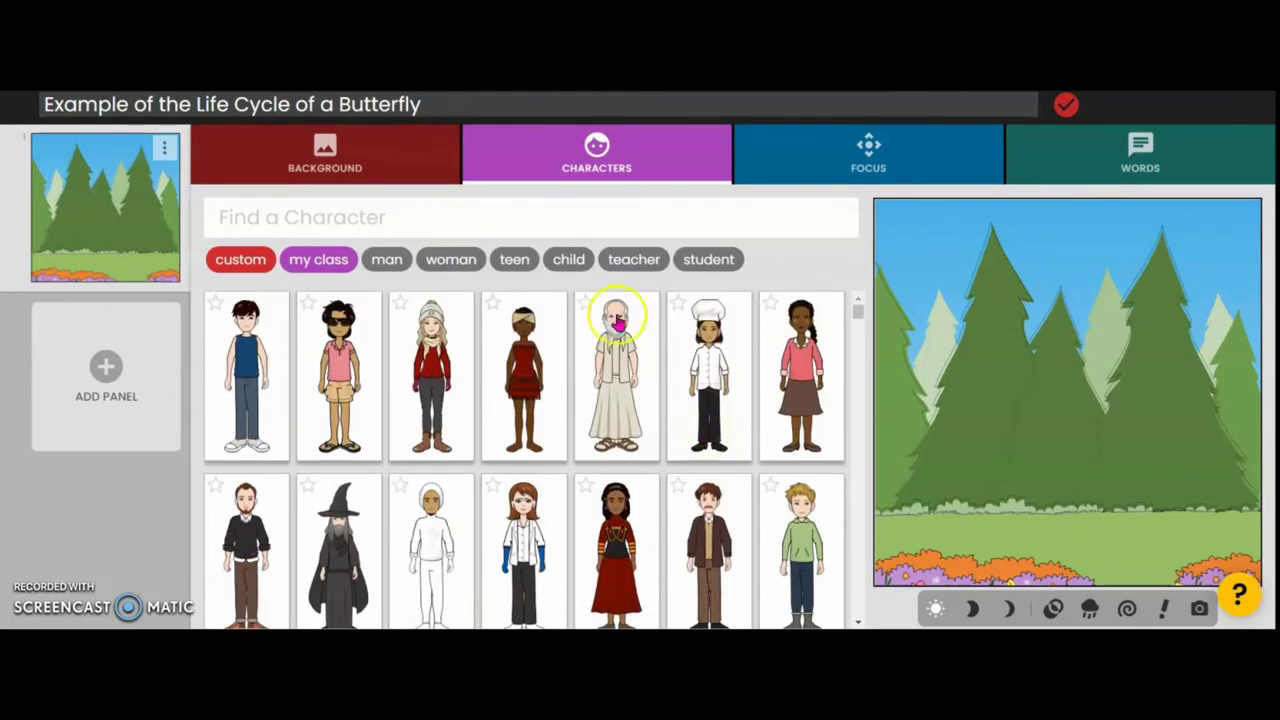
click(569, 260)
click(530, 418)
scroll(523, 400, down, 1)
scroll(528, 408, up, 1)
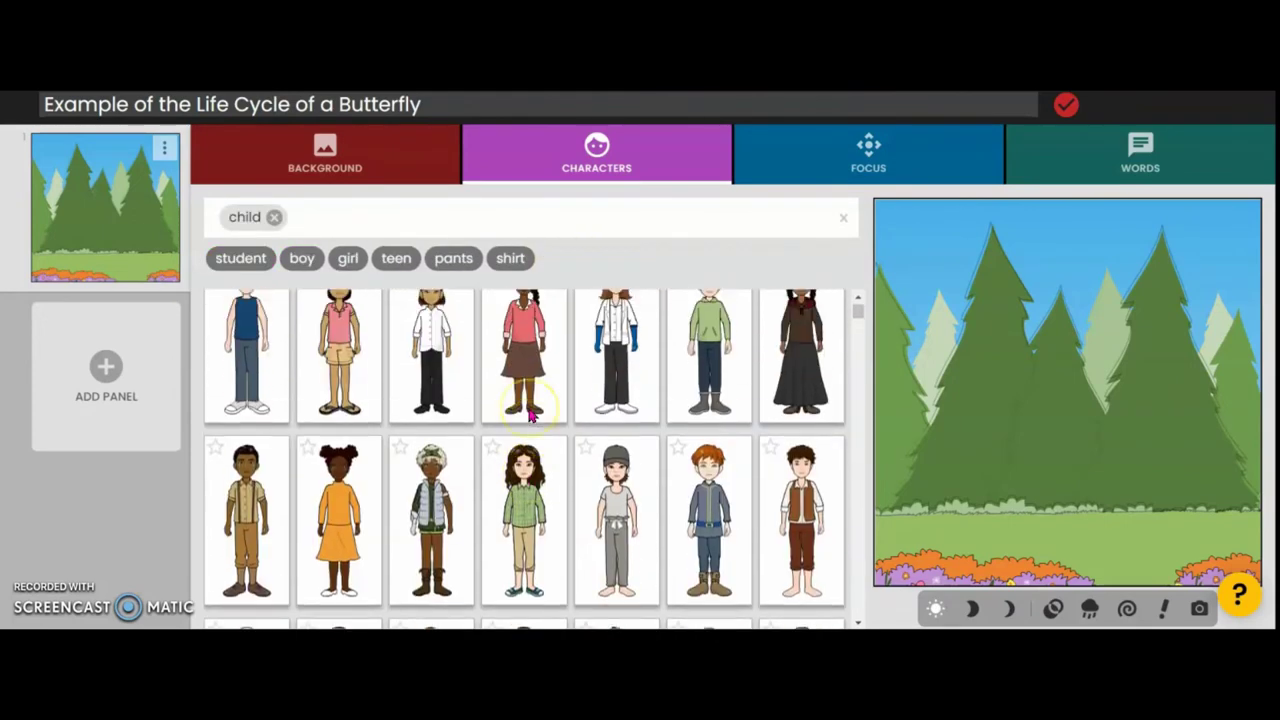
click(714, 584)
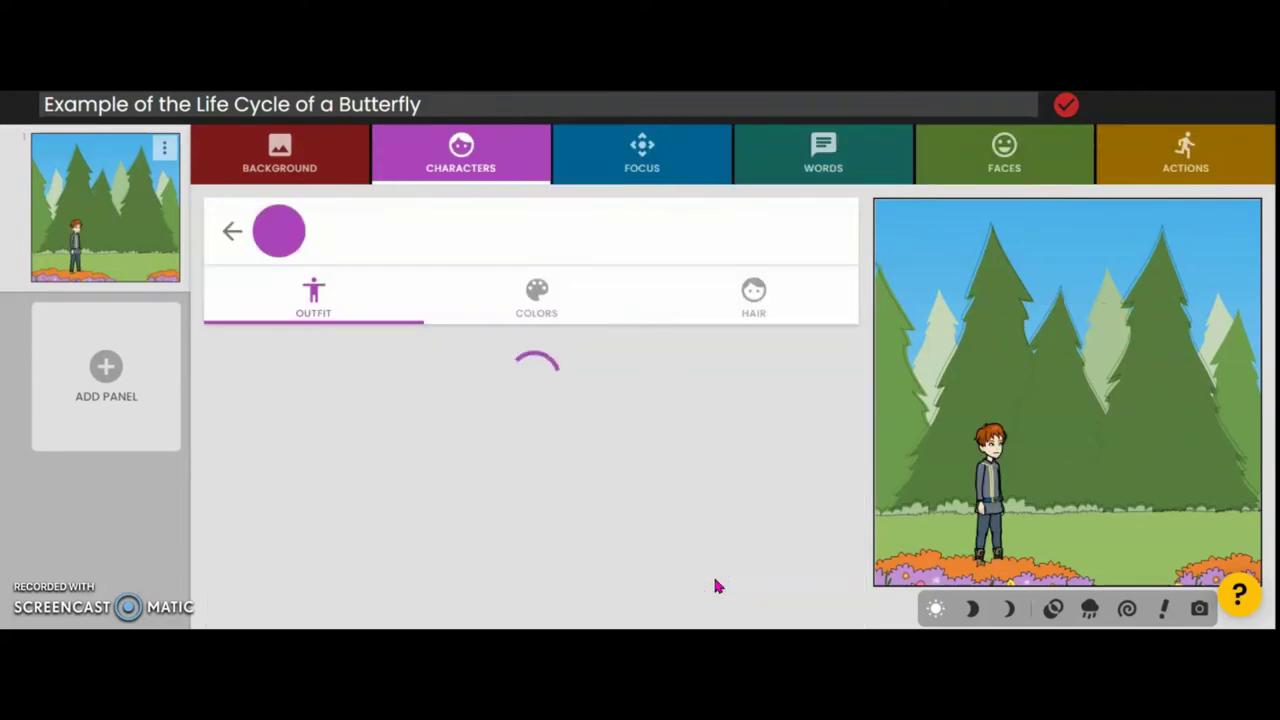
Step: Dress the boy in a white shirt and dark trousers and frame panel 1 as a wide walking shot
click(505, 502)
click(617, 163)
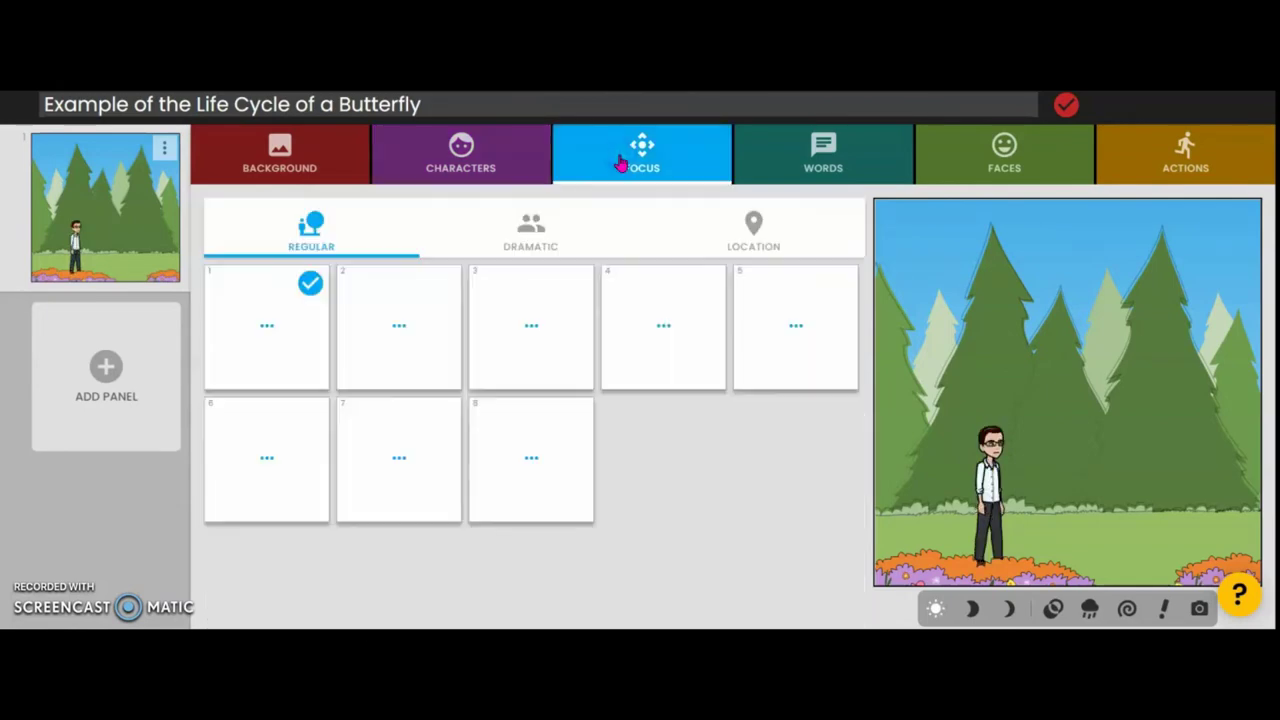
click(557, 474)
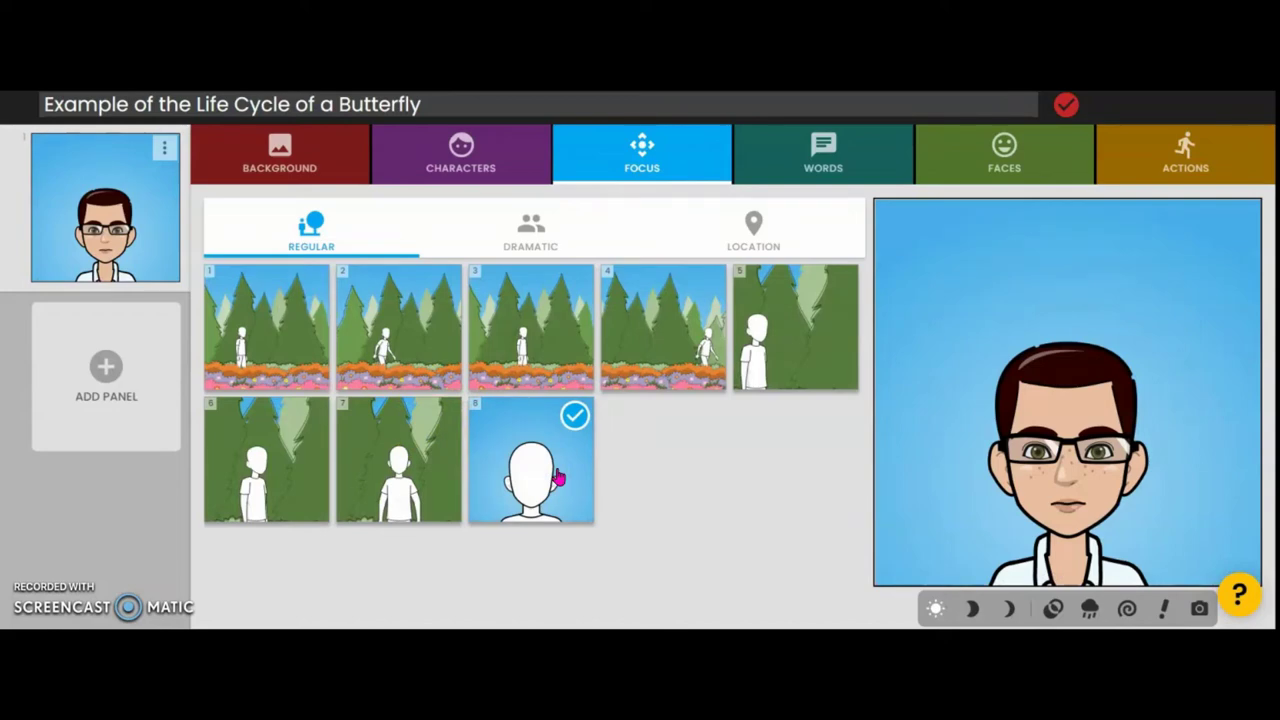
click(789, 342)
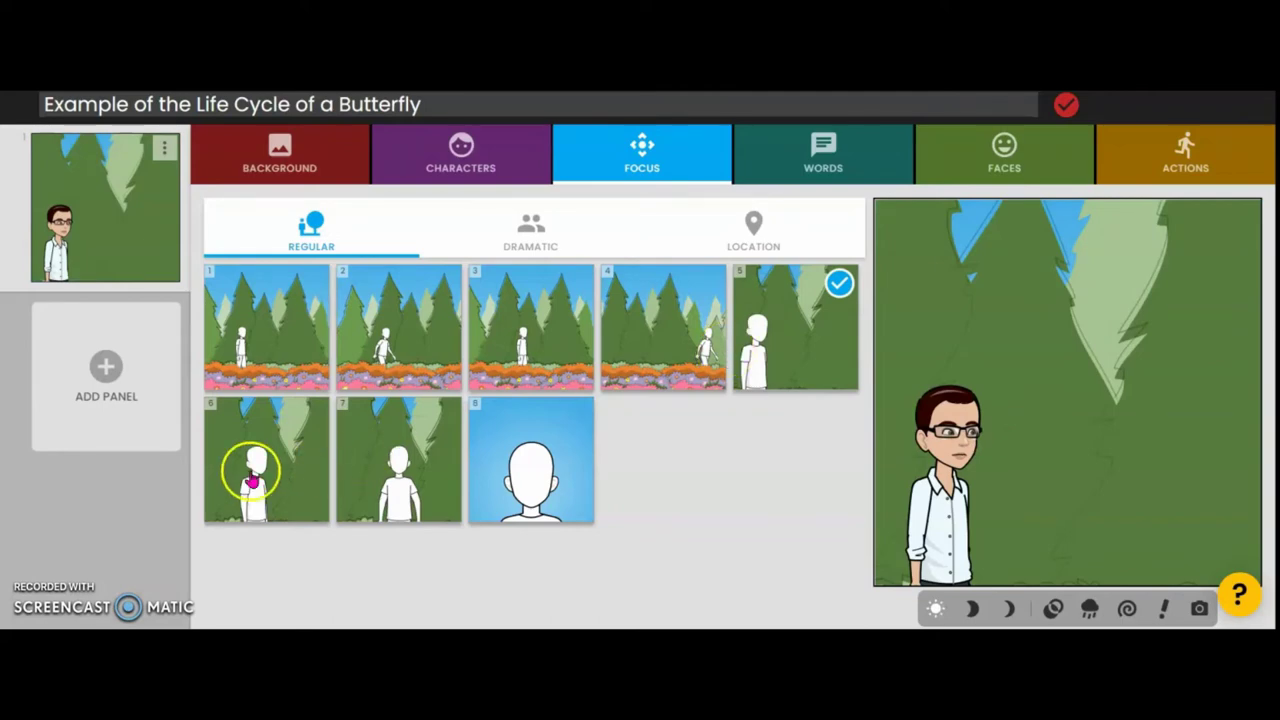
click(683, 145)
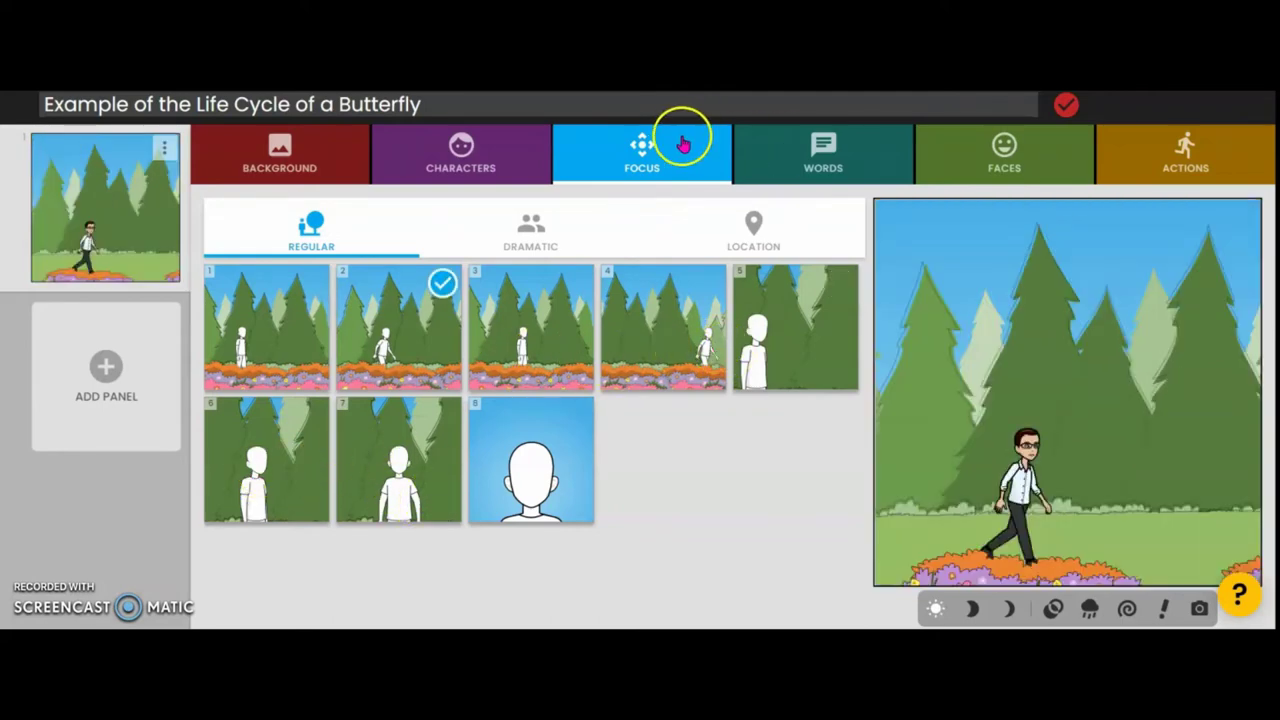
Step: Leave the boy's speech empty and give him an expression from the 'alert' faces
click(811, 148)
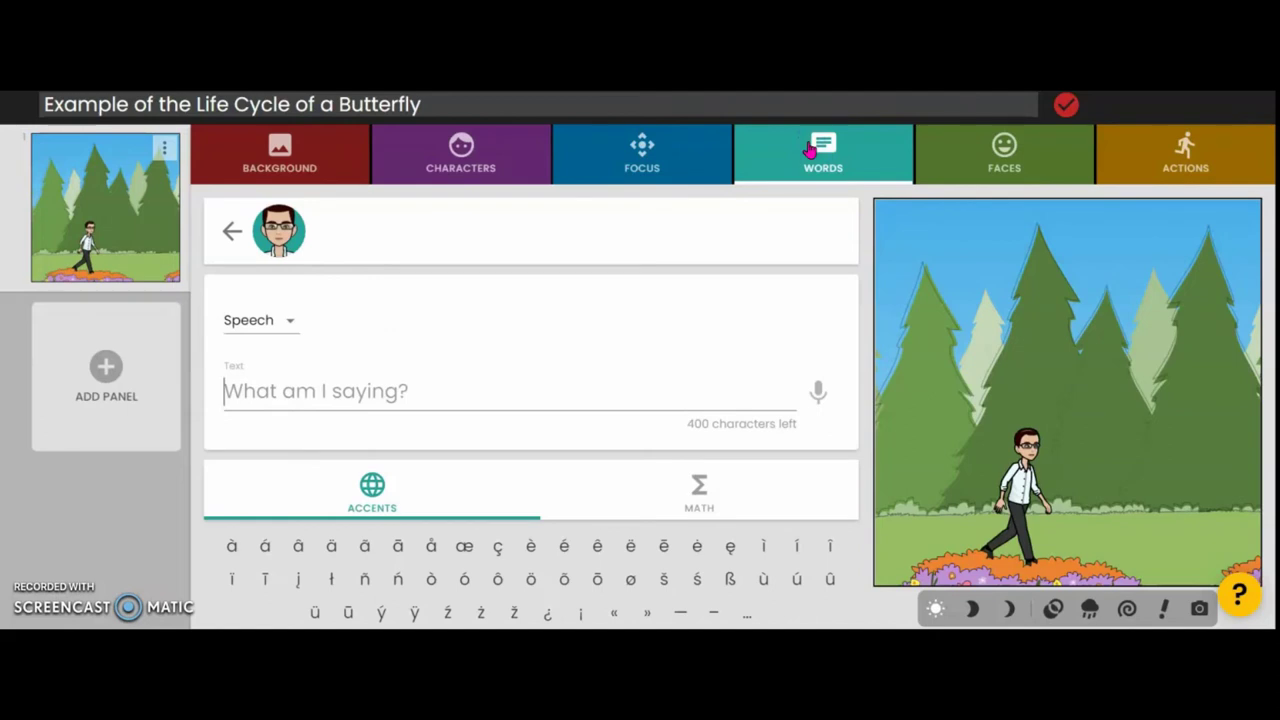
click(420, 393)
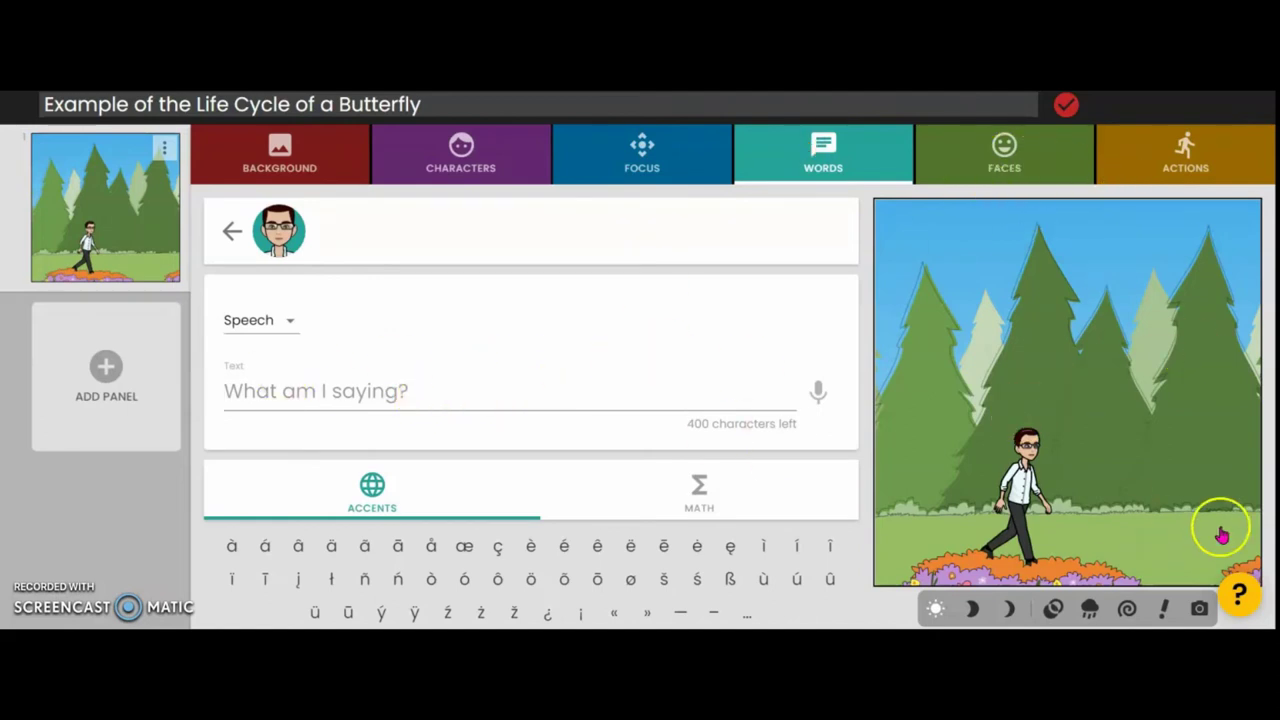
click(607, 356)
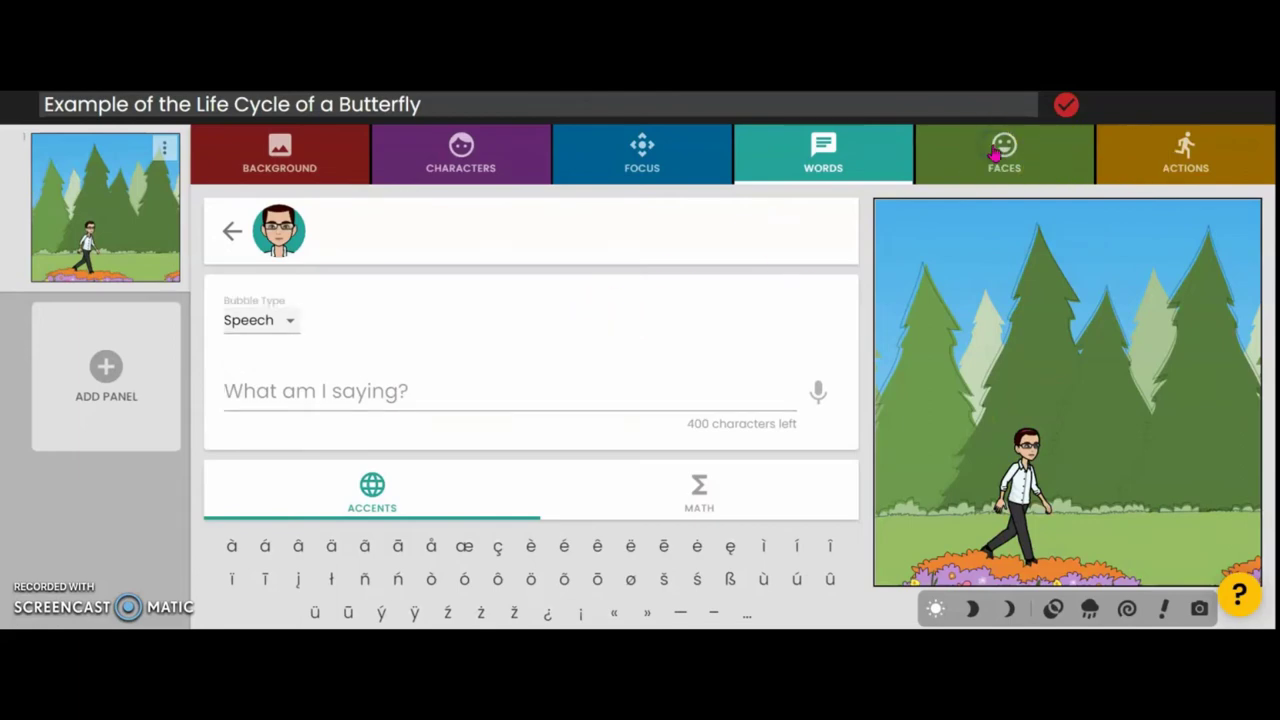
click(1032, 166)
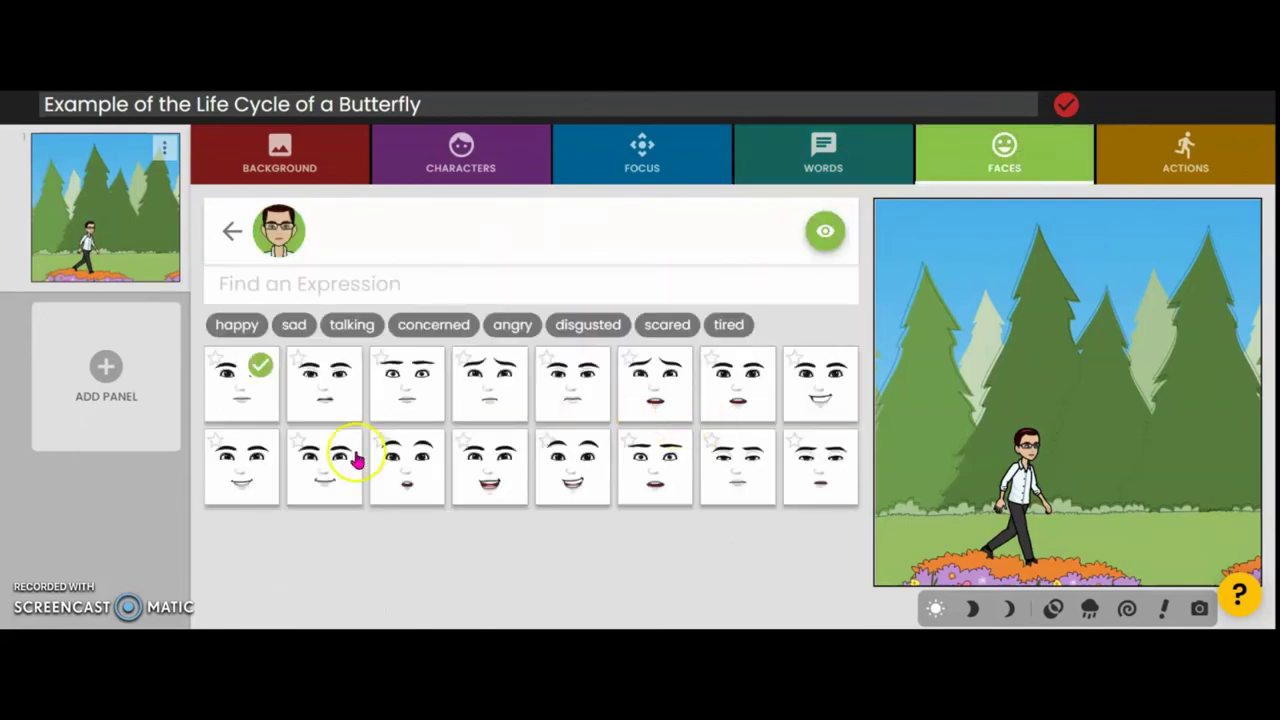
click(502, 324)
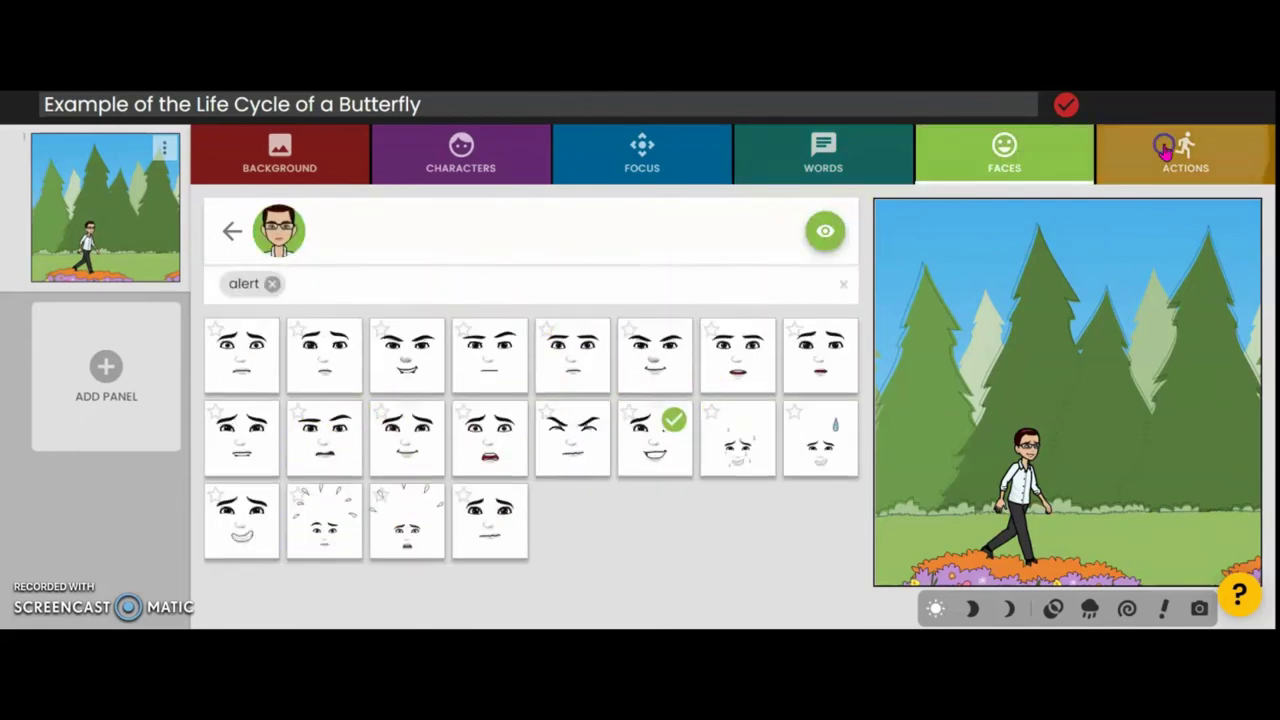
click(1165, 150)
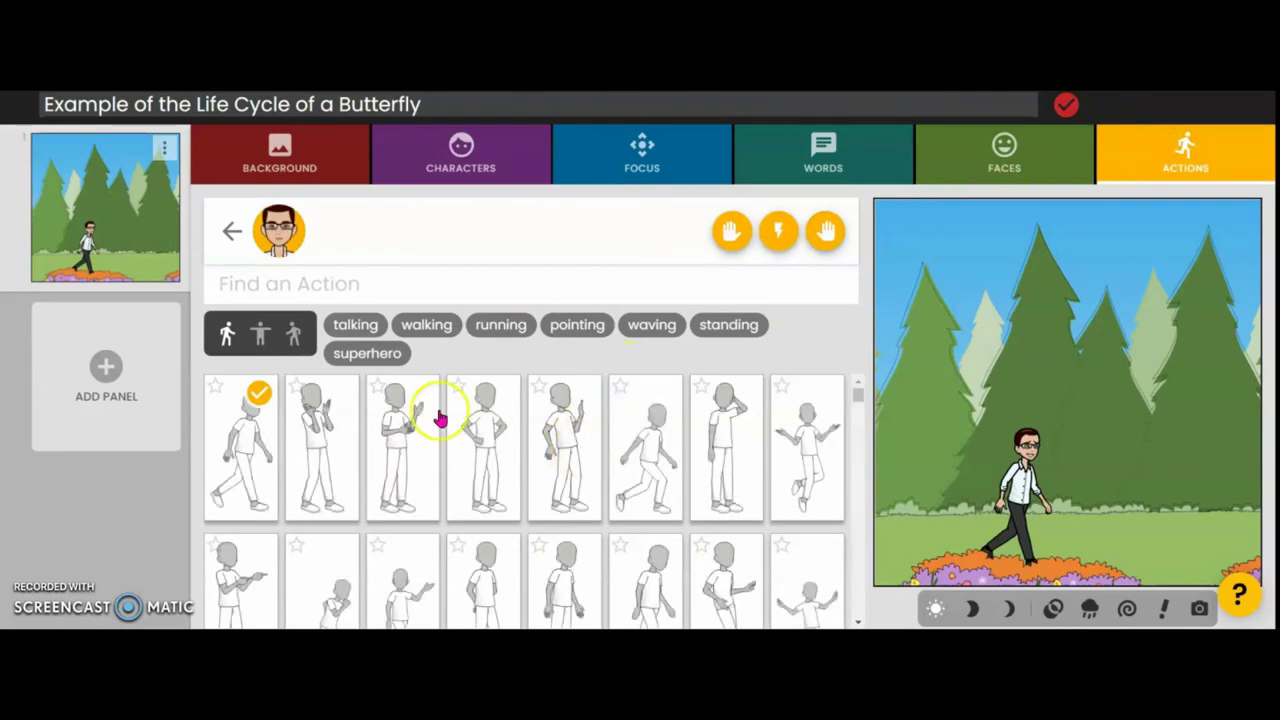
Step: Give the boy a front-facing walking pose and drag him to the panel's right edge
click(508, 327)
scroll(451, 457, down, 2)
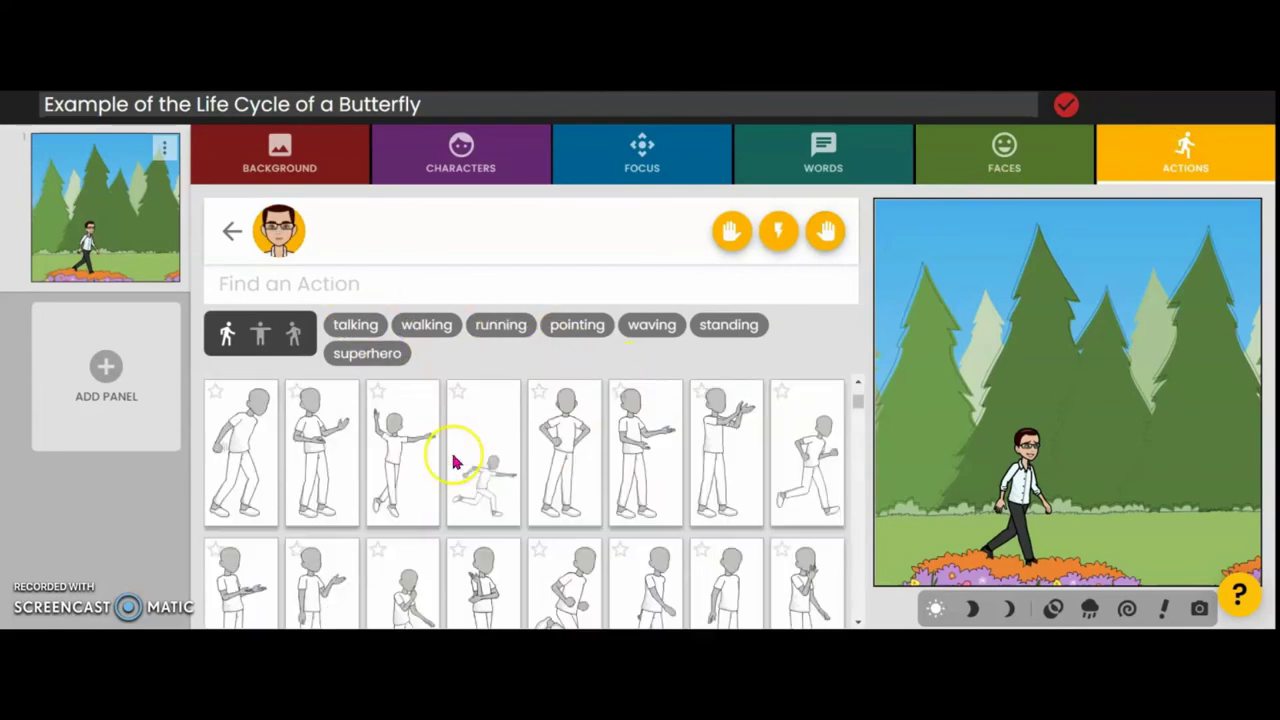
scroll(451, 460, down, 2)
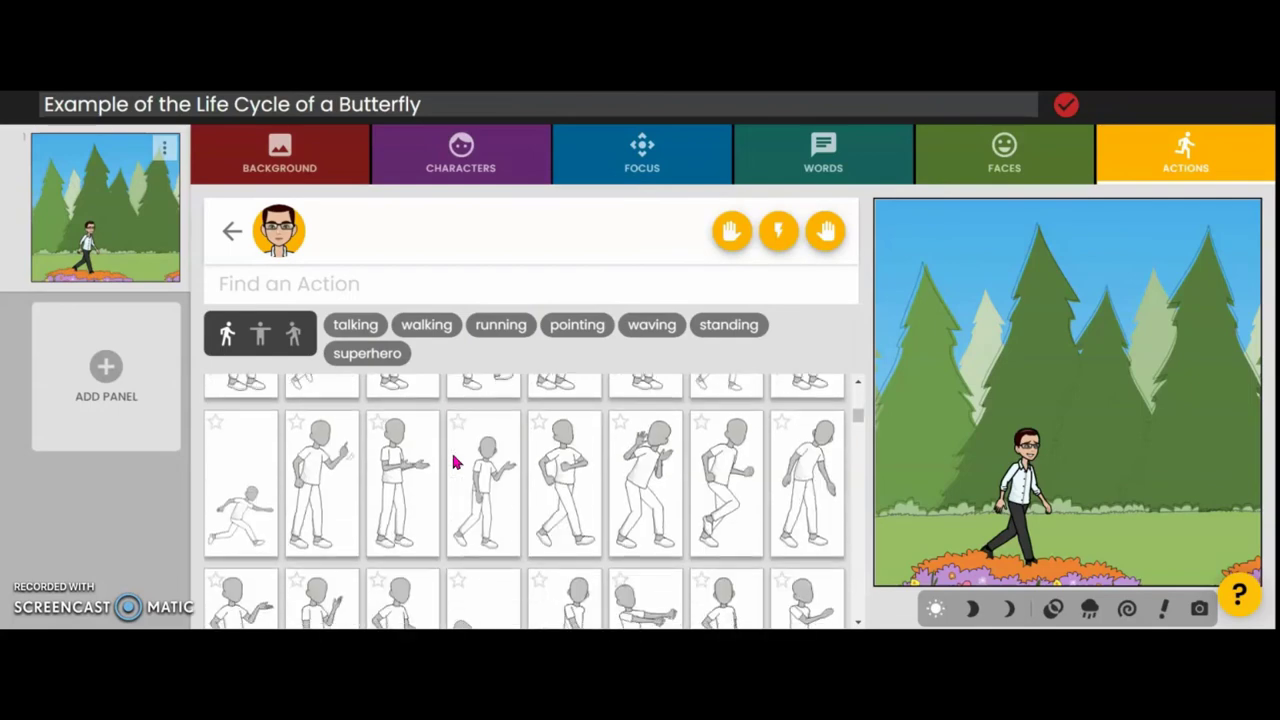
click(247, 358)
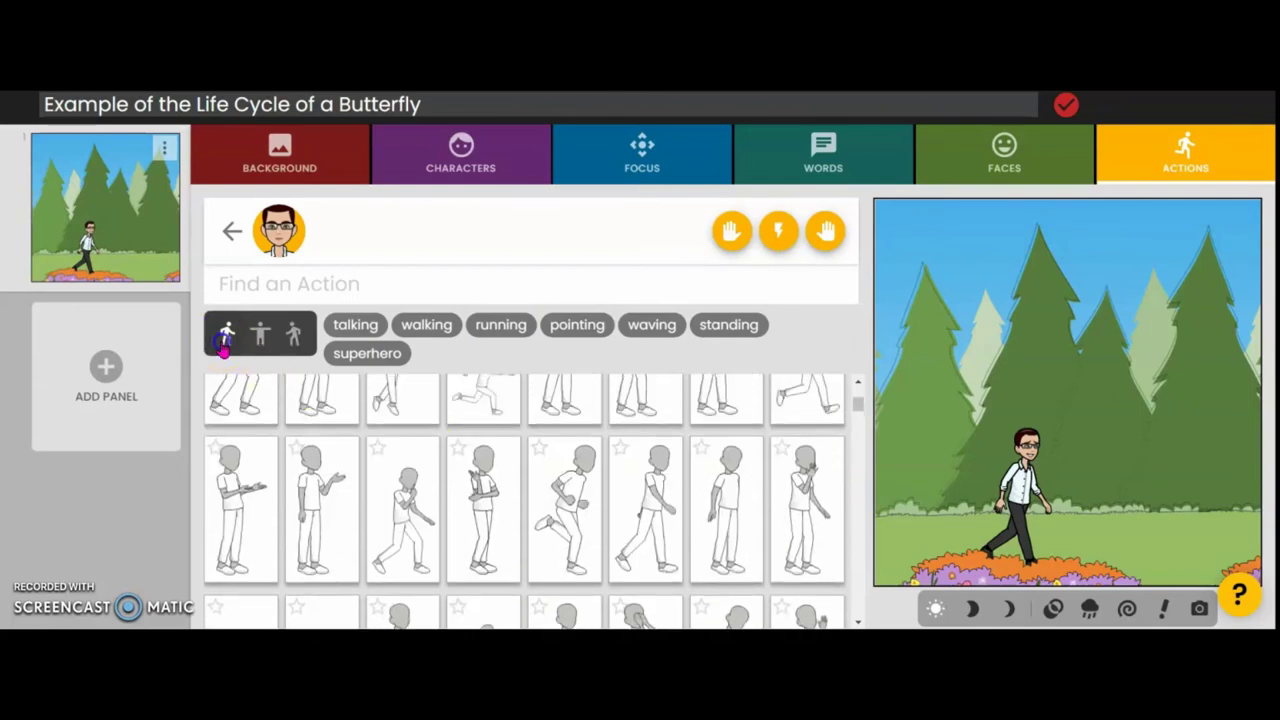
click(293, 334)
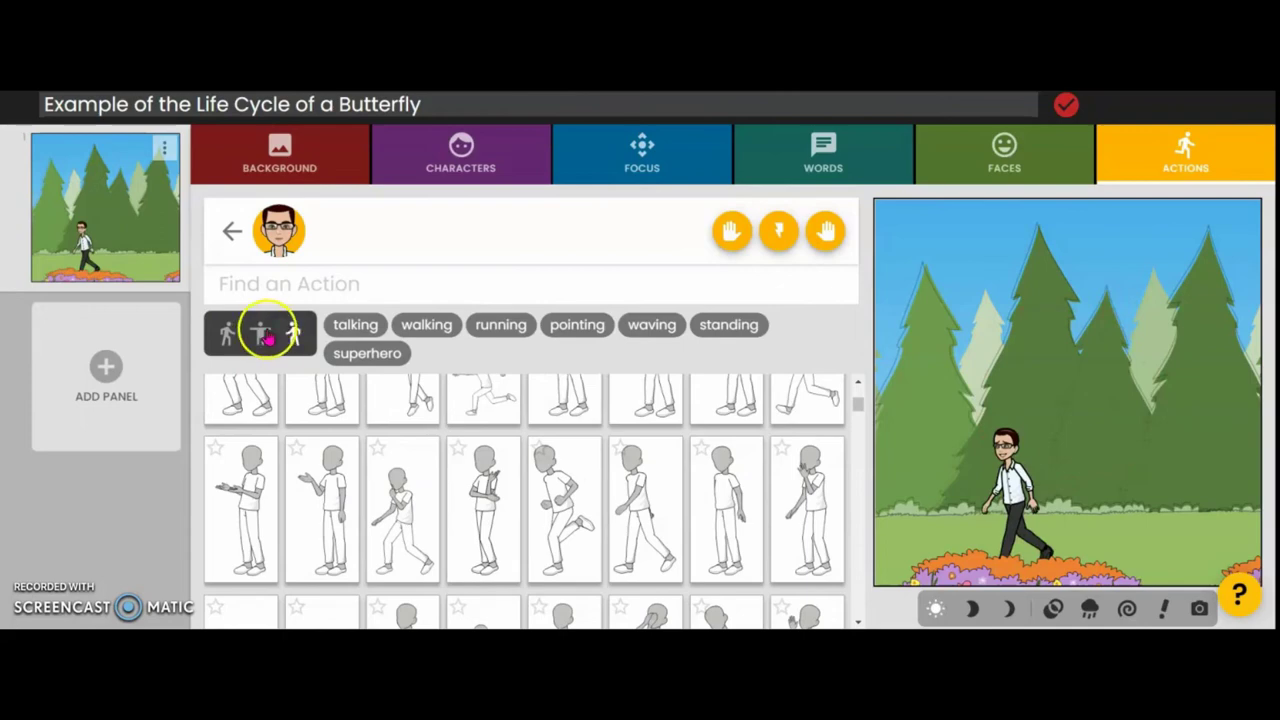
click(262, 336)
click(1015, 467)
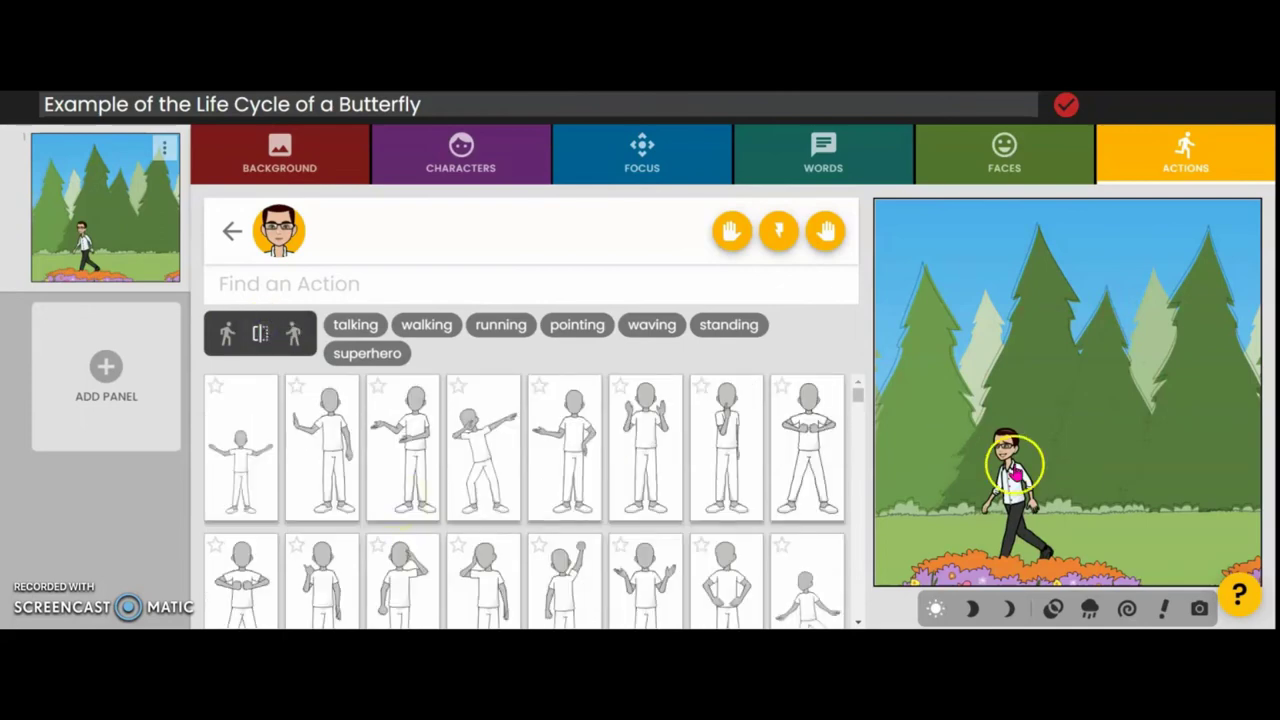
right_click(1188, 450)
click(227, 336)
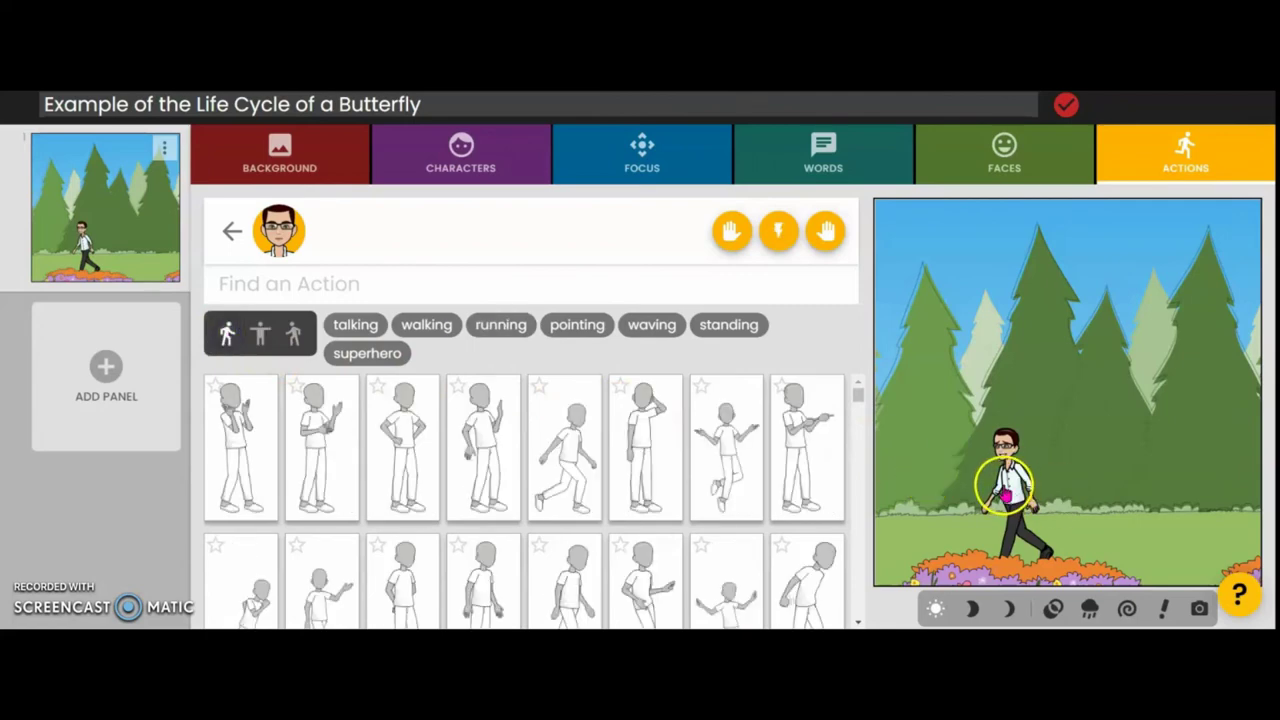
drag(1005, 487, 1211, 433)
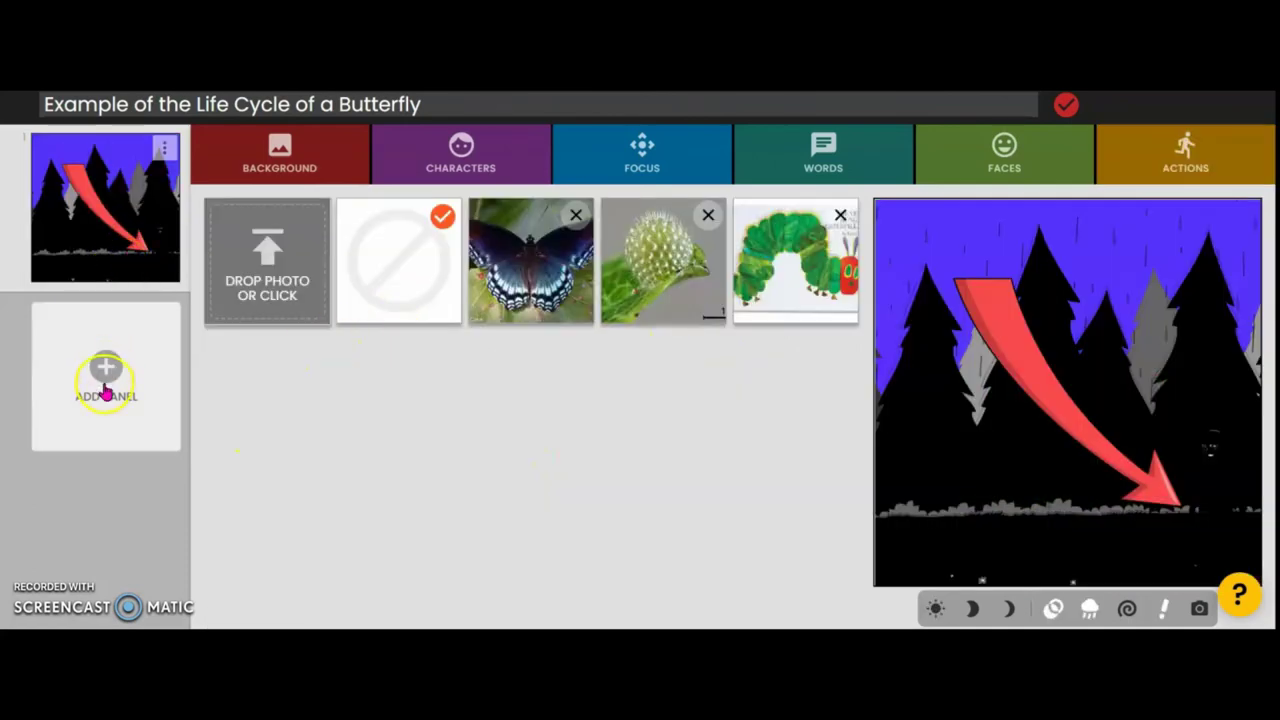
Step: Add a second panel repeating the night forest scene
click(106, 370)
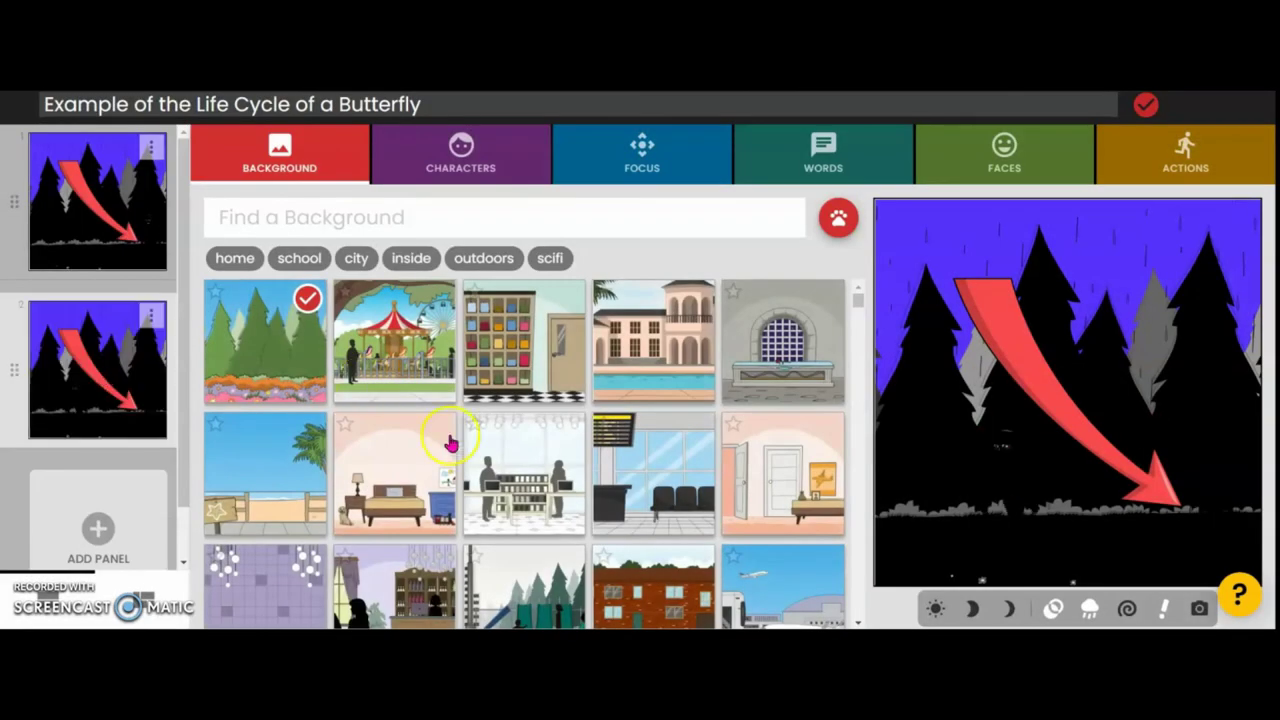
scroll(449, 443, down, 3)
scroll(450, 443, up, 3)
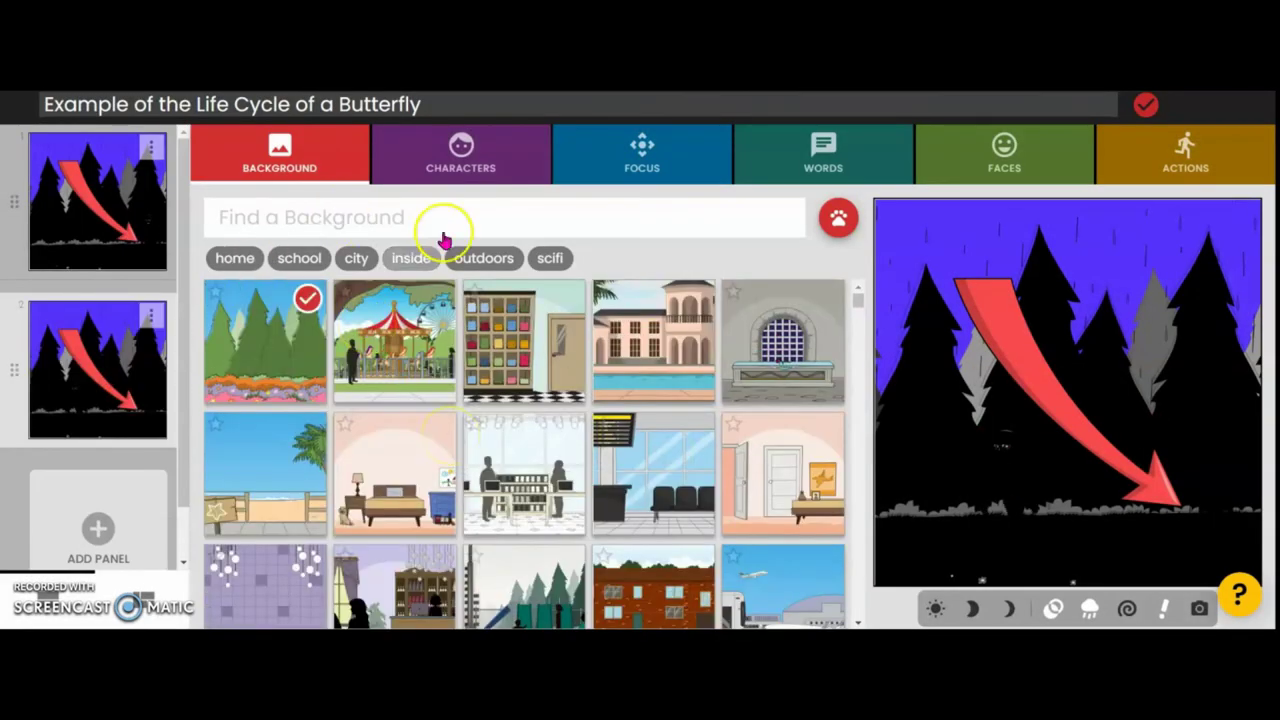
Step: Review panel 2's Characters, Focus, Words, Faces and Actions options and pick a different pose
click(462, 145)
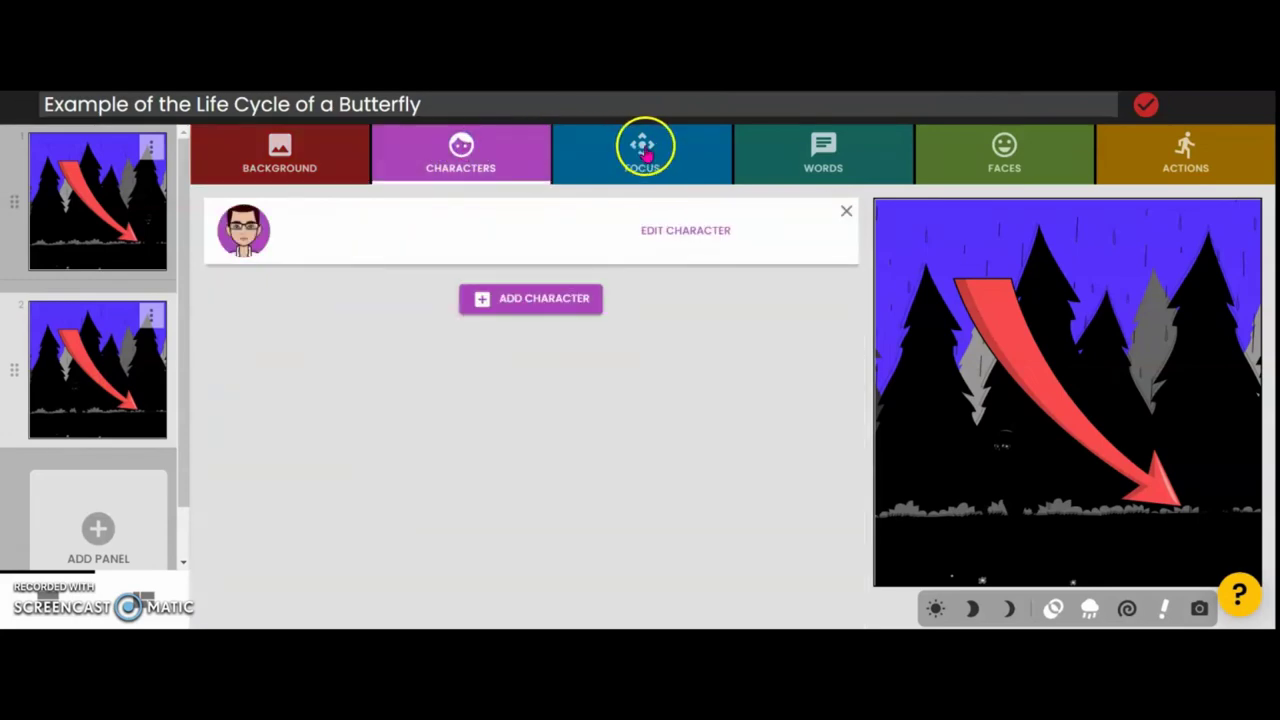
click(668, 152)
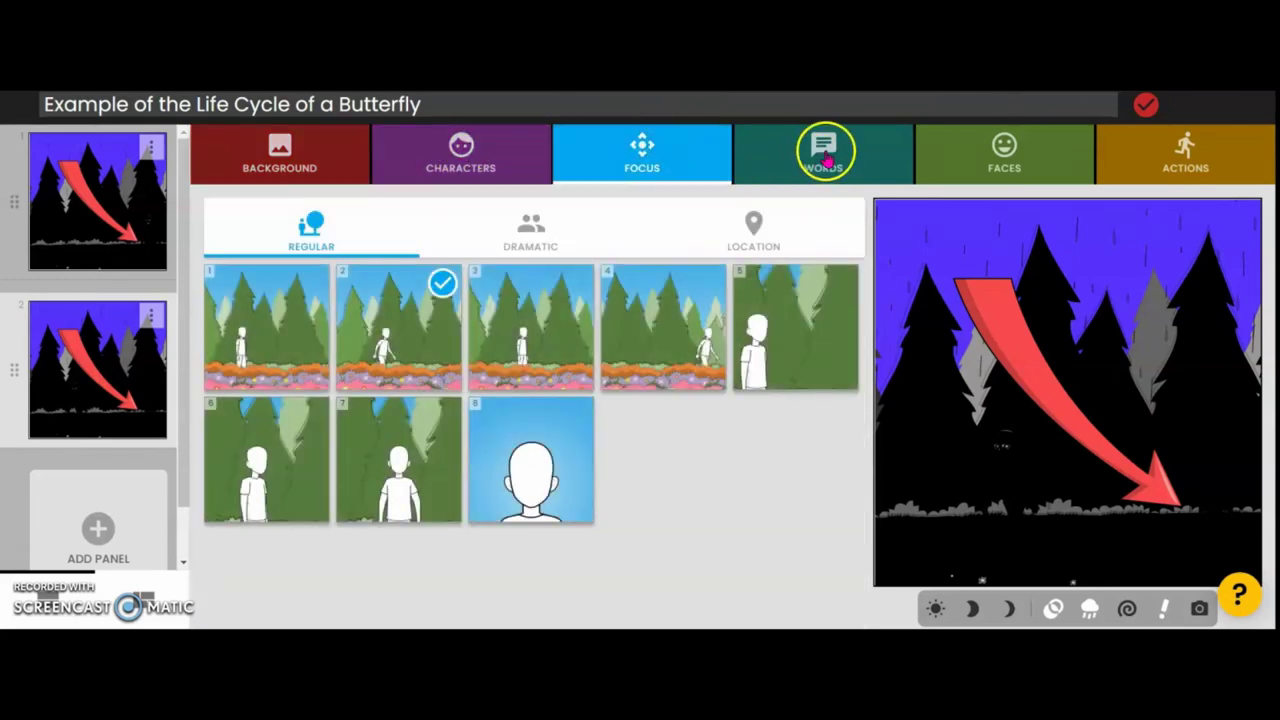
click(828, 158)
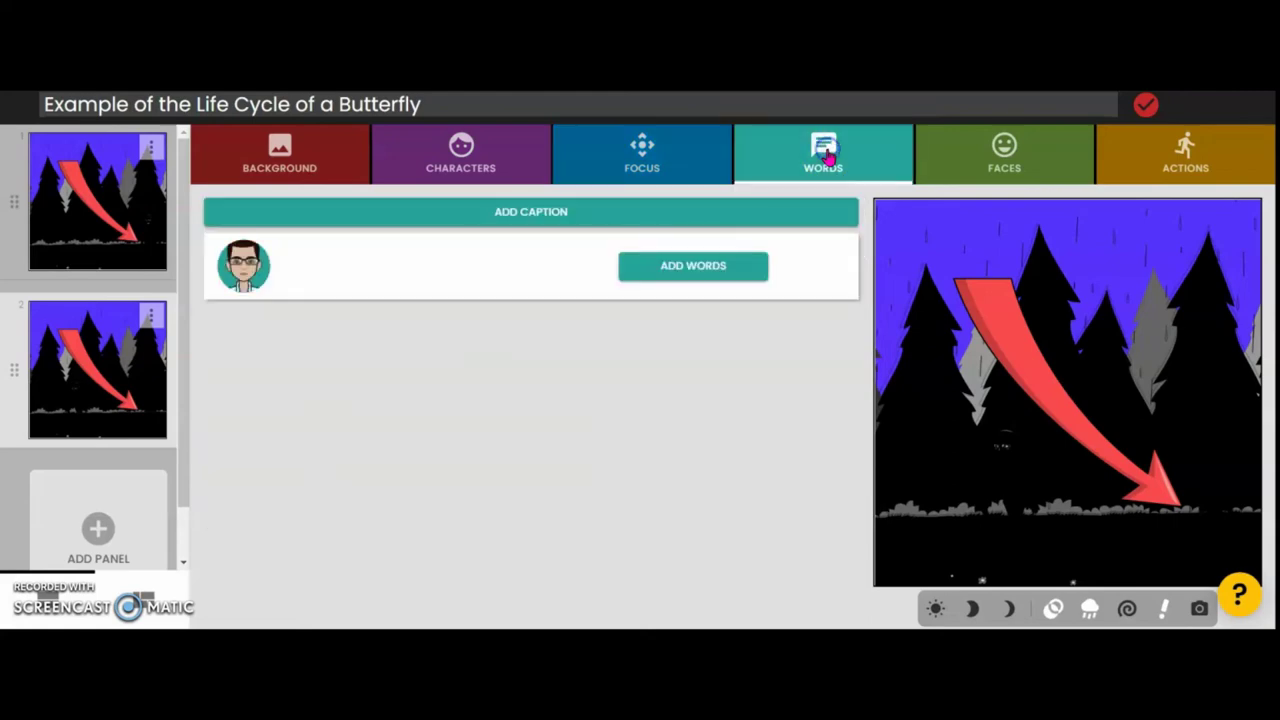
click(1024, 144)
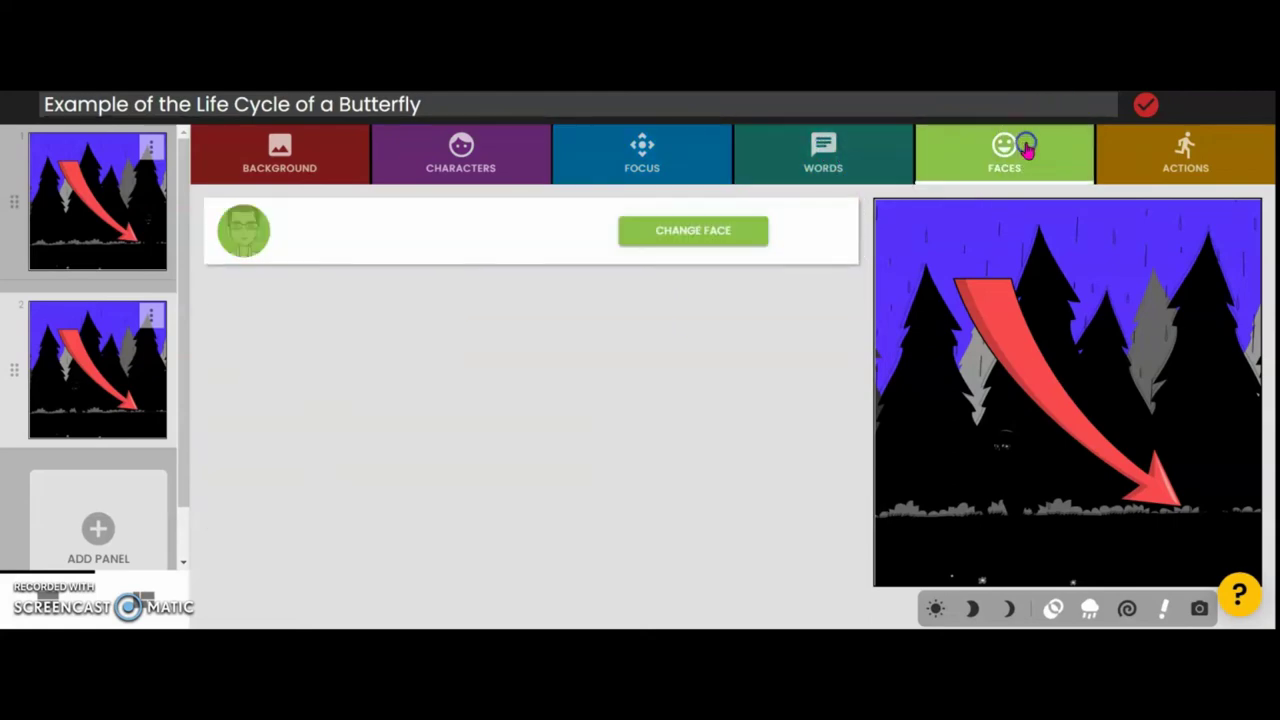
click(1177, 132)
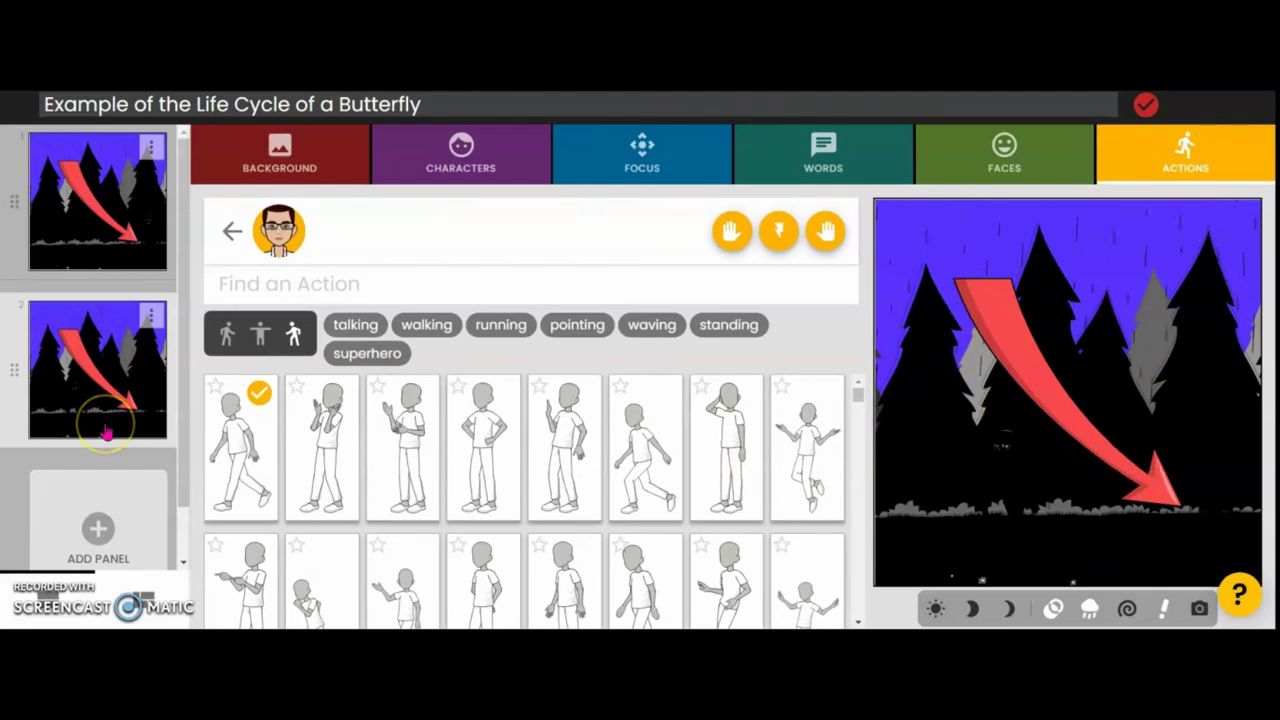
click(297, 507)
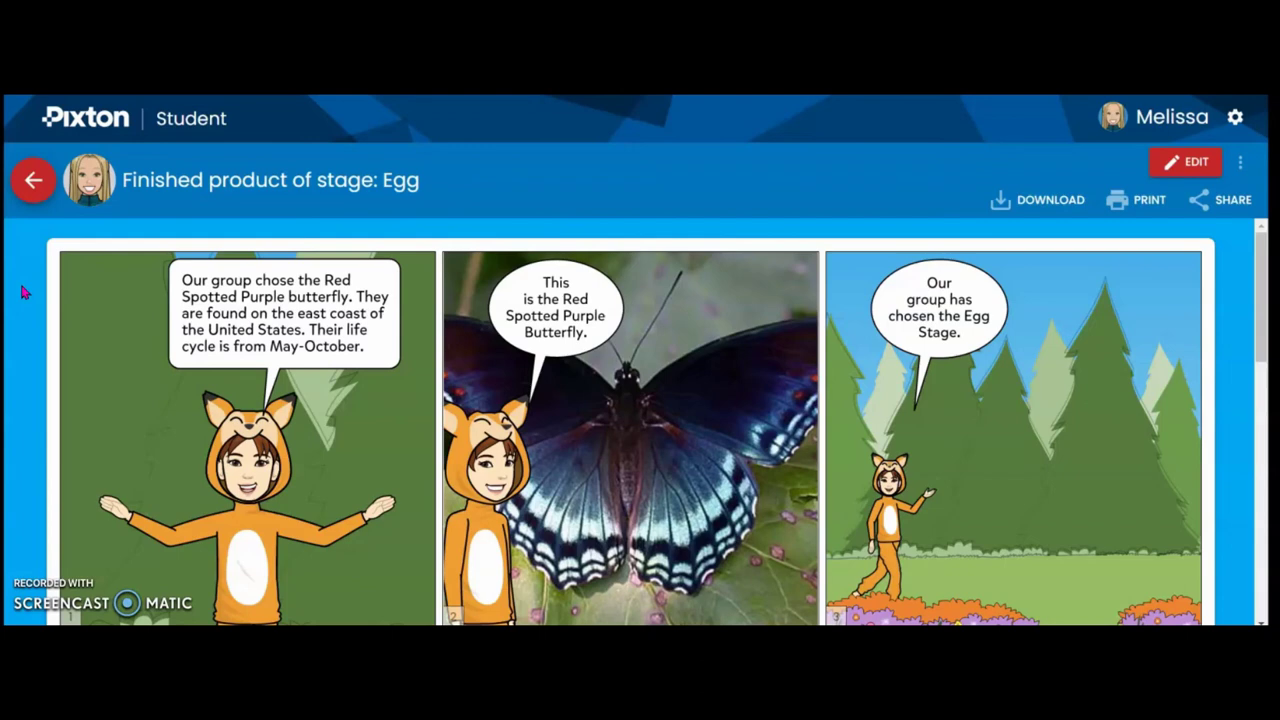
Step: Scroll through all seven Egg-stage comic panels to 'Thank you! Bye!!' and back
scroll(25, 292, down, 1)
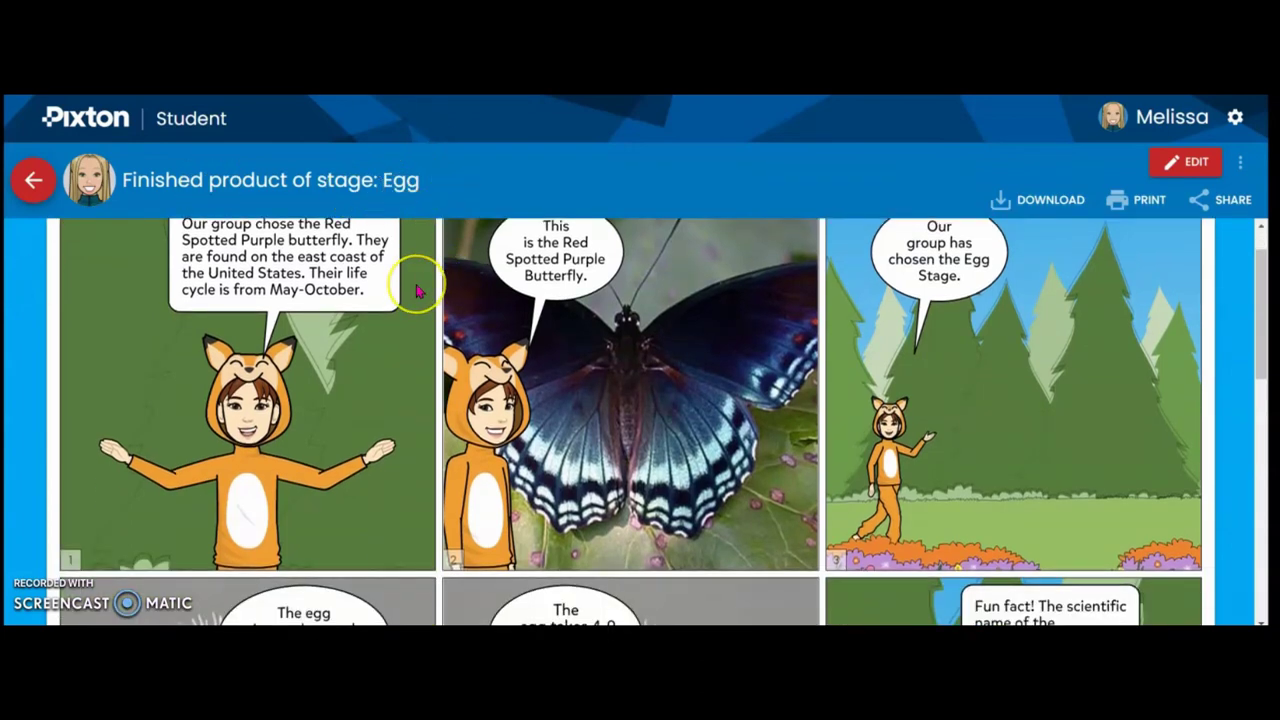
scroll(416, 288, up, 1)
scroll(418, 290, down, 1)
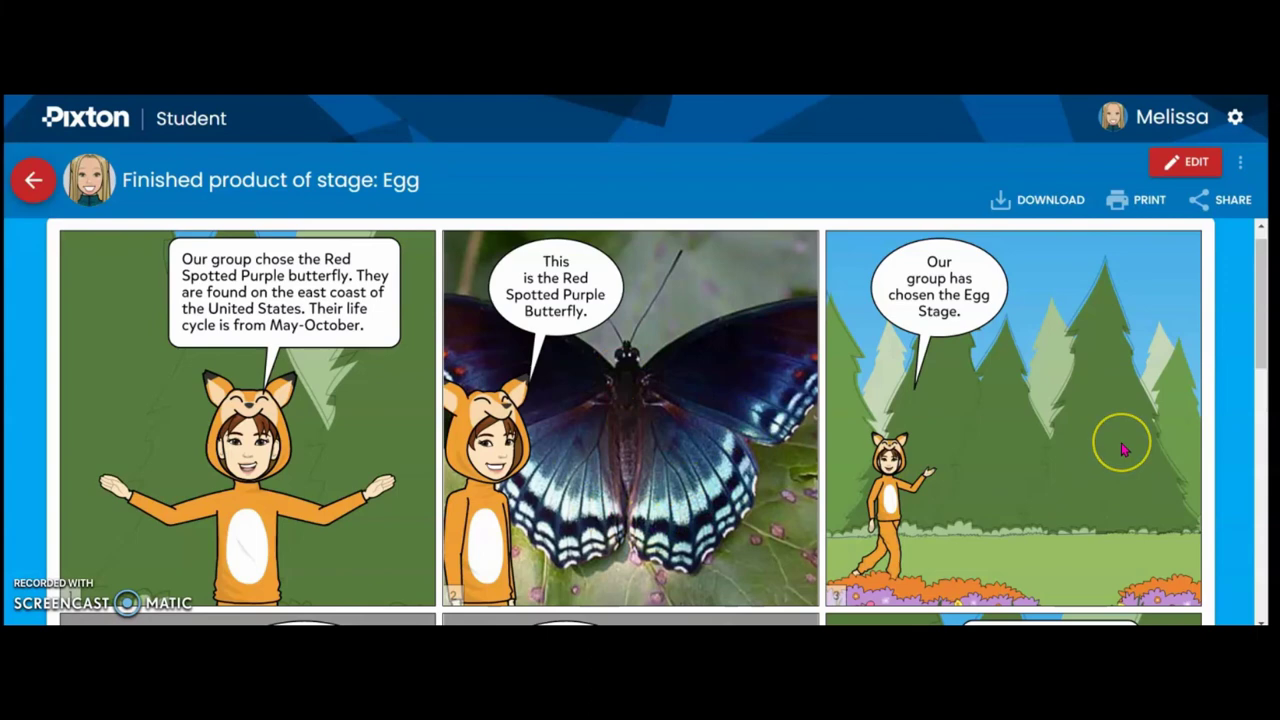
scroll(1122, 449, down, 1)
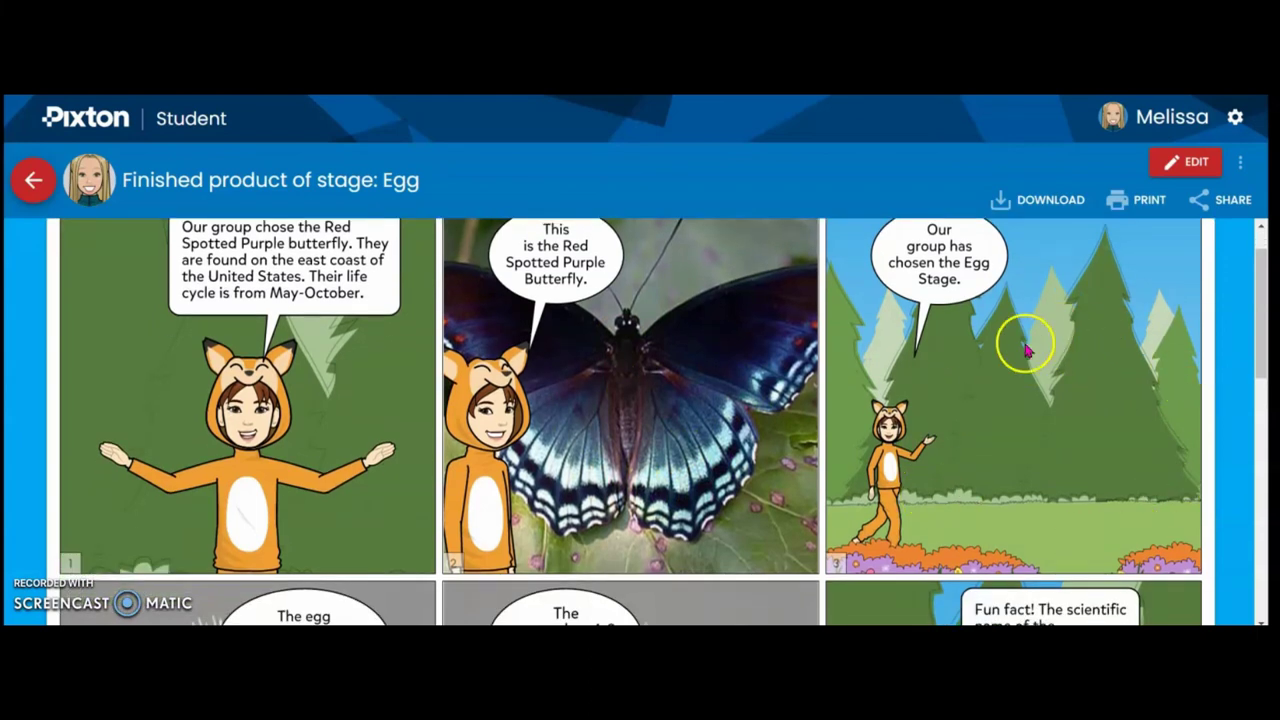
scroll(1000, 318, up, 2)
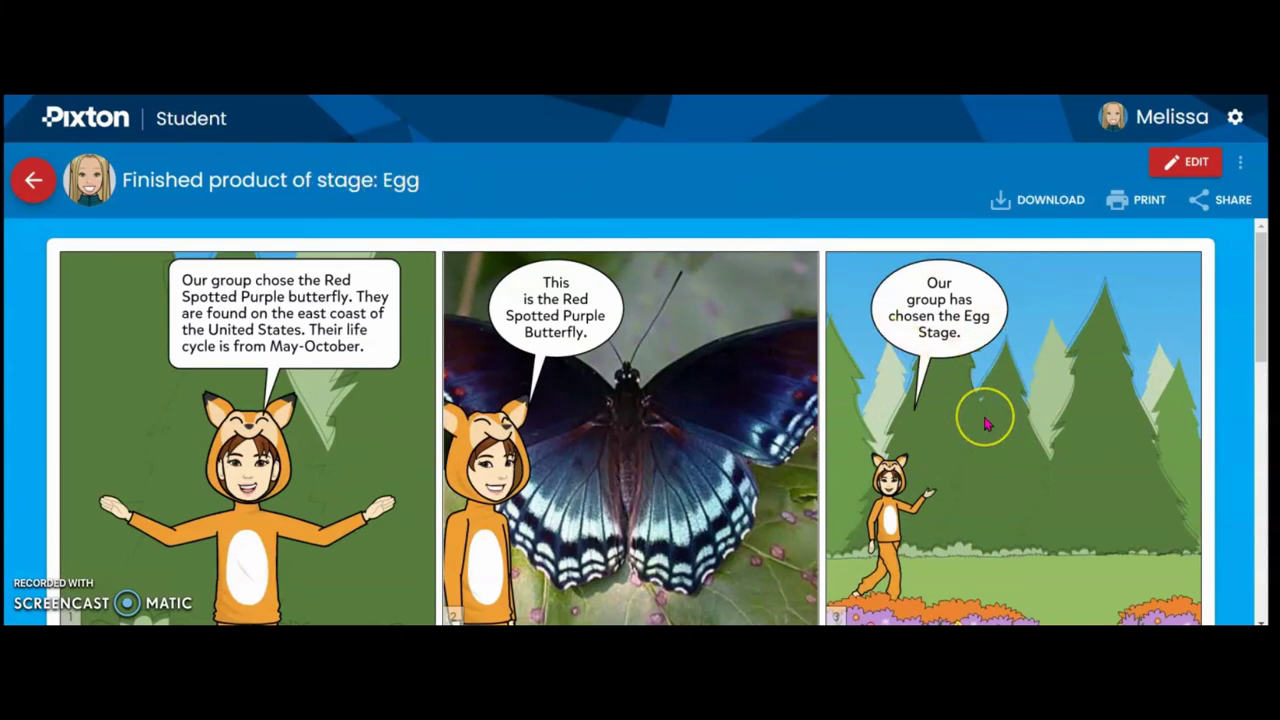
scroll(986, 424, down, 4)
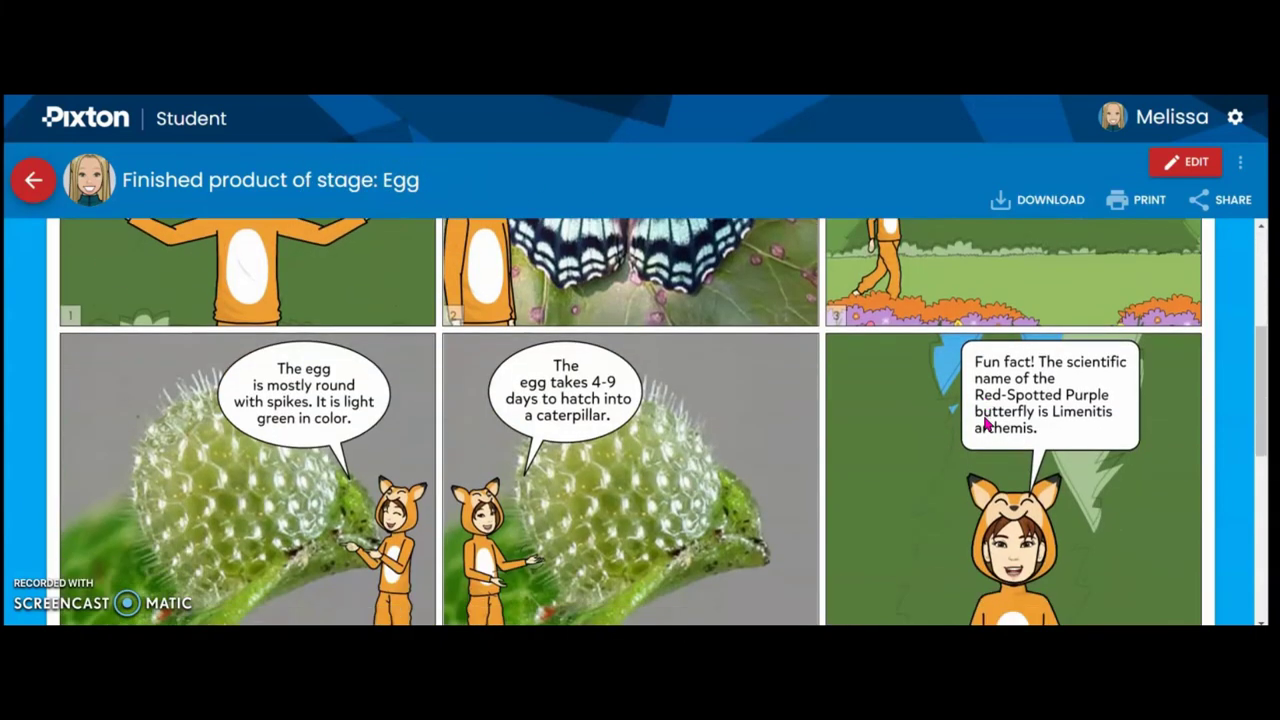
scroll(237, 461, down, 1)
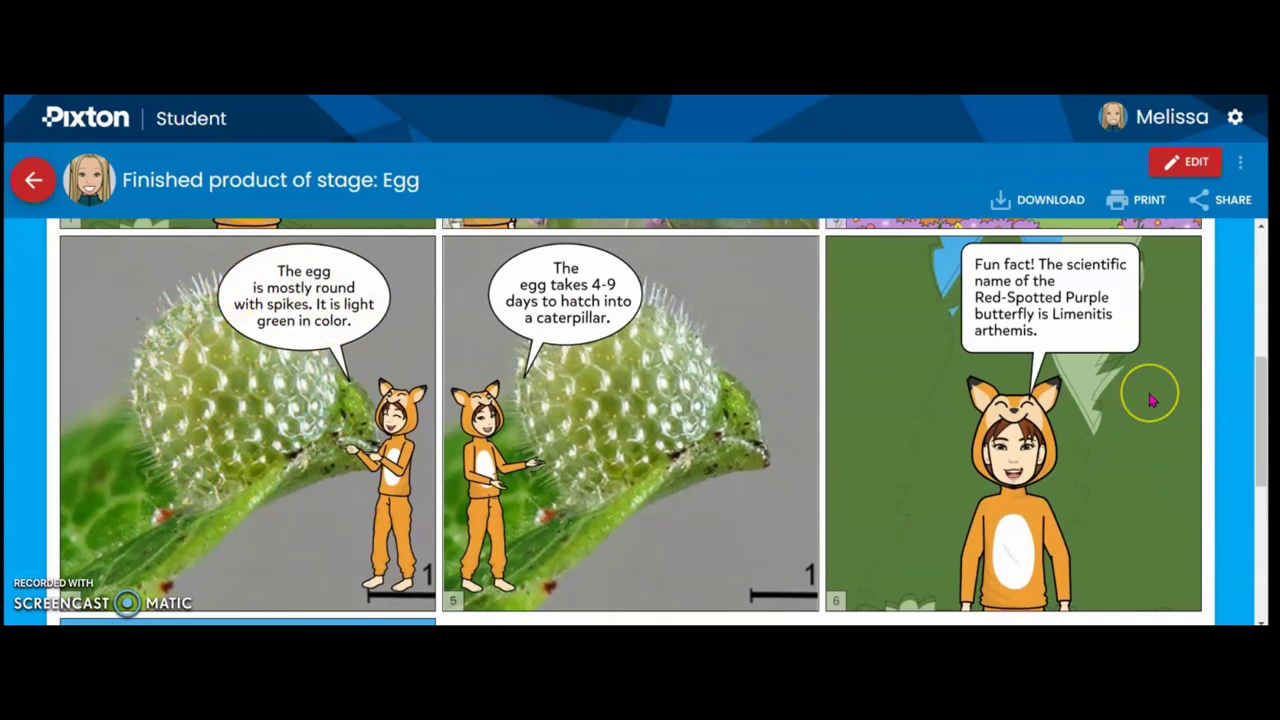
scroll(1150, 400, down, 1)
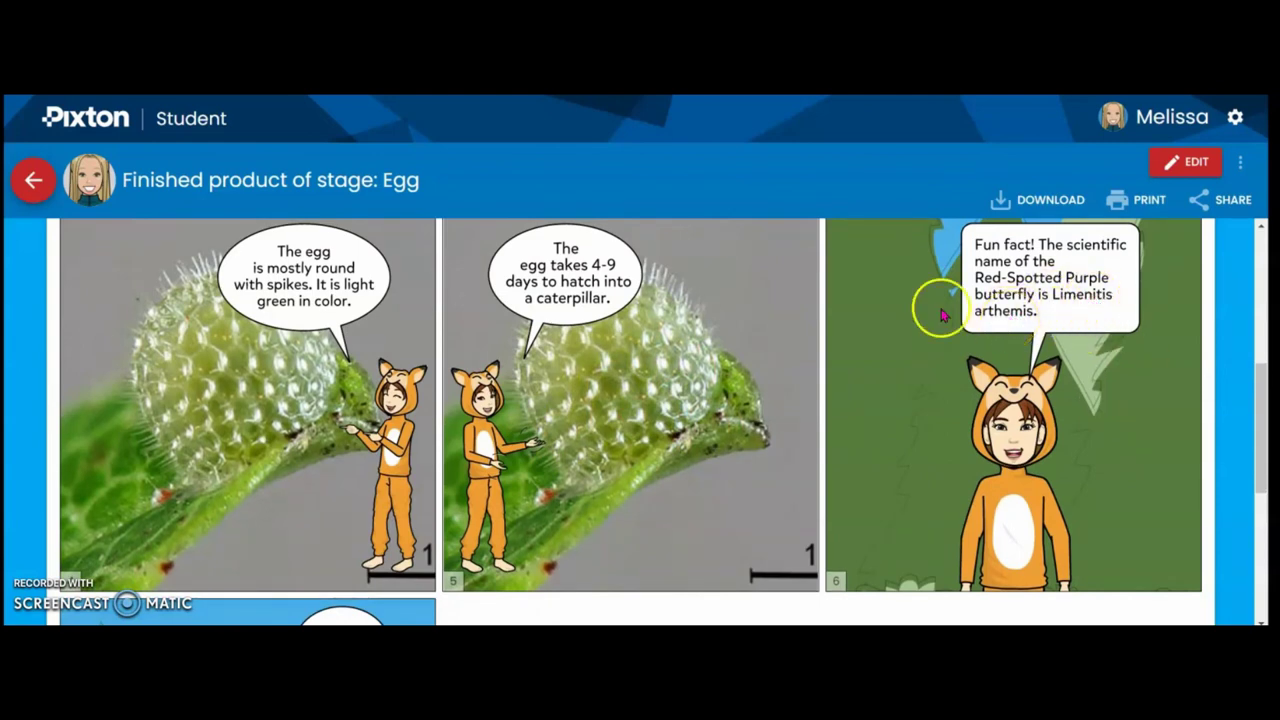
scroll(797, 318, down, 3)
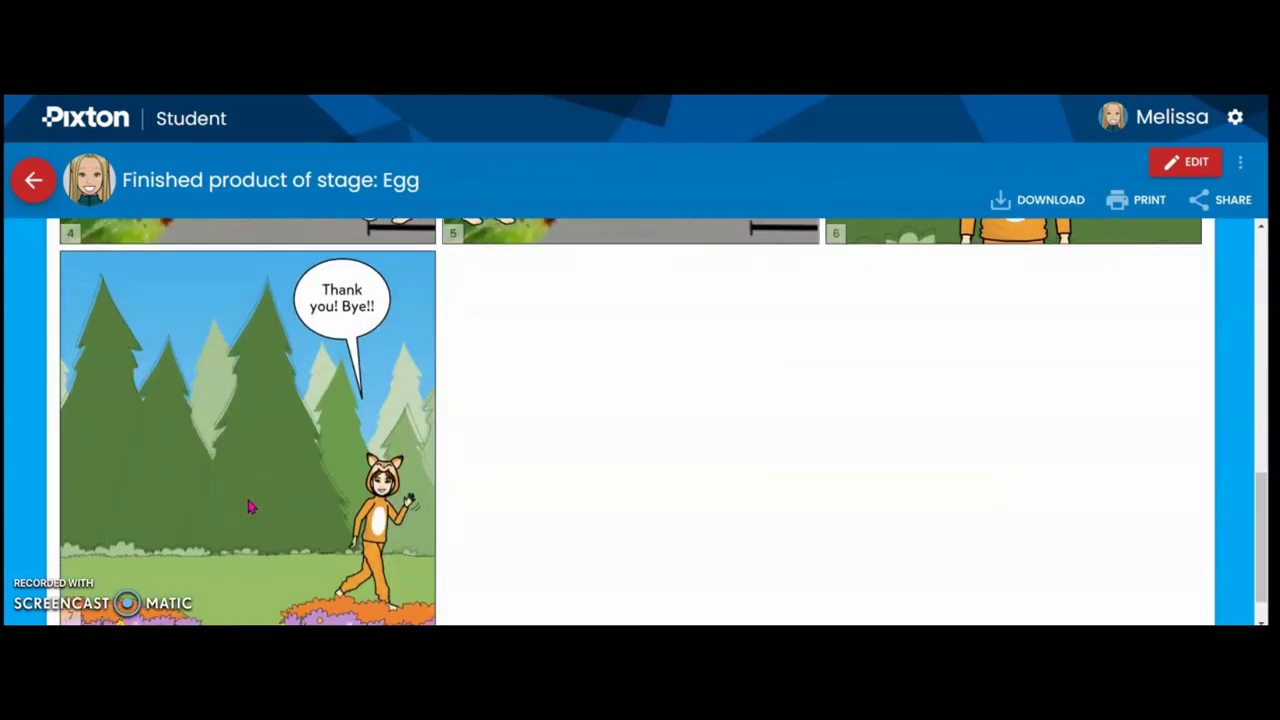
scroll(251, 506, down, 1)
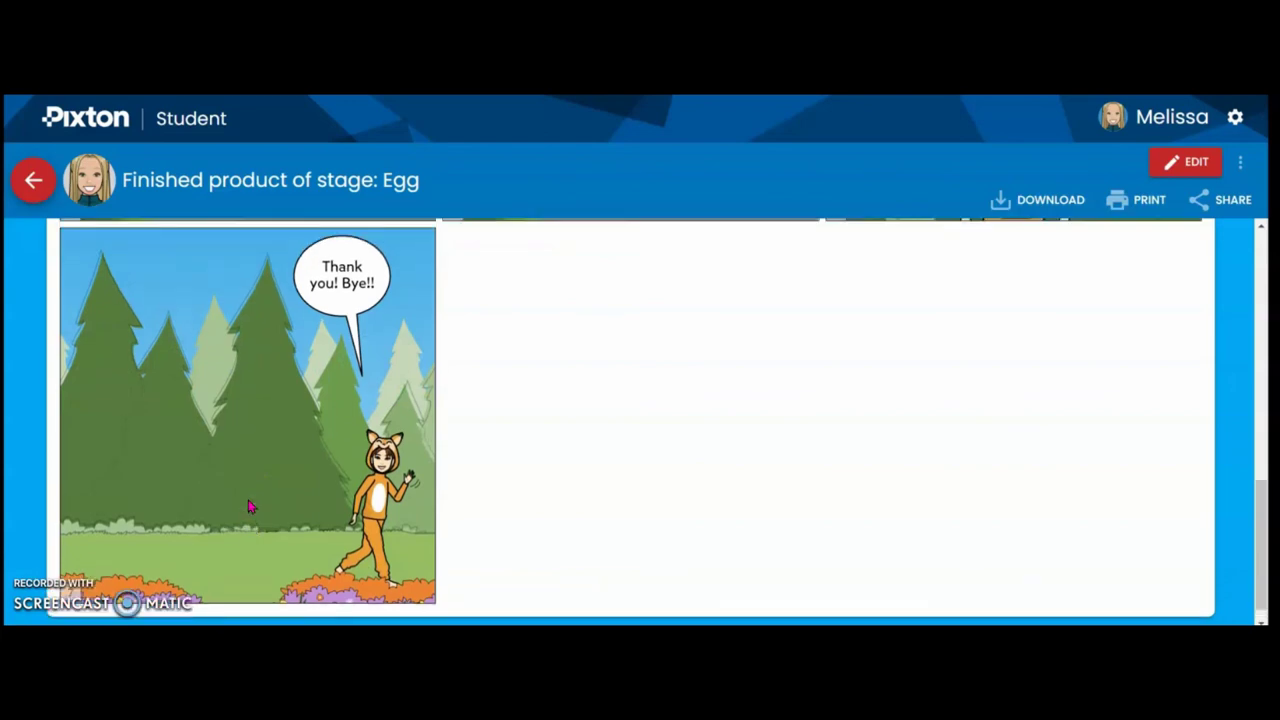
scroll(251, 506, up, 8)
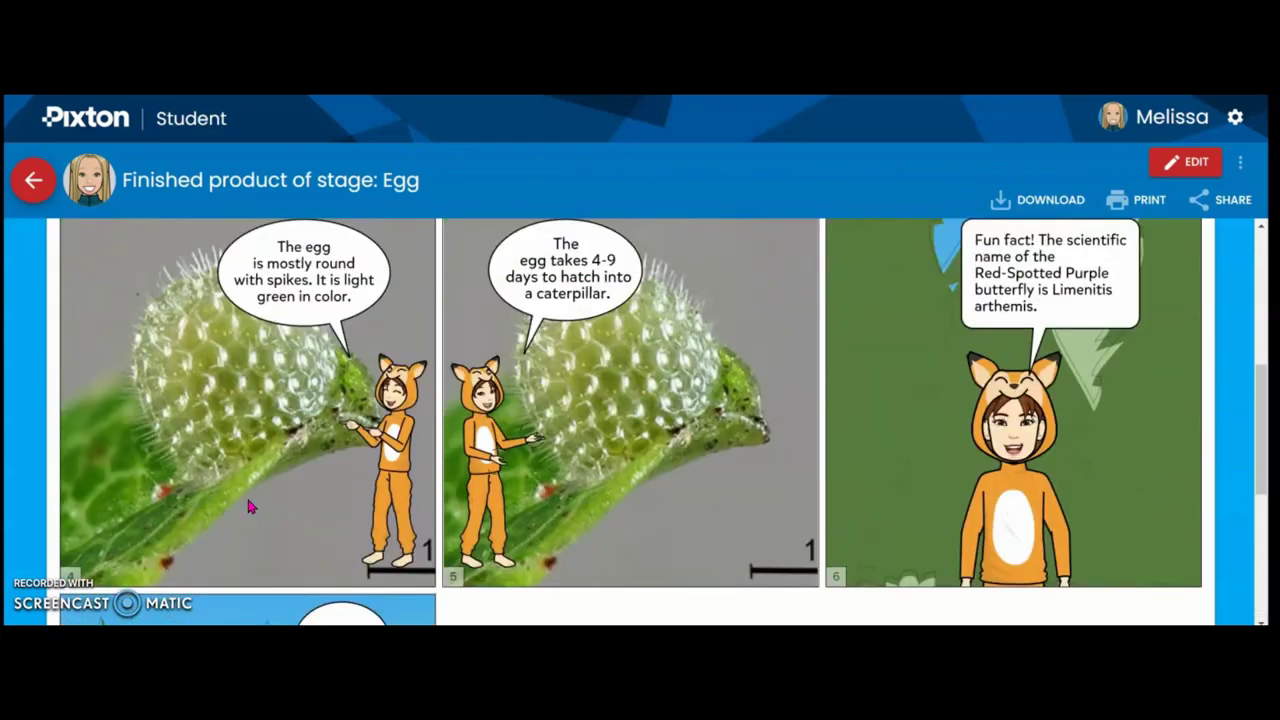
scroll(251, 506, up, 1)
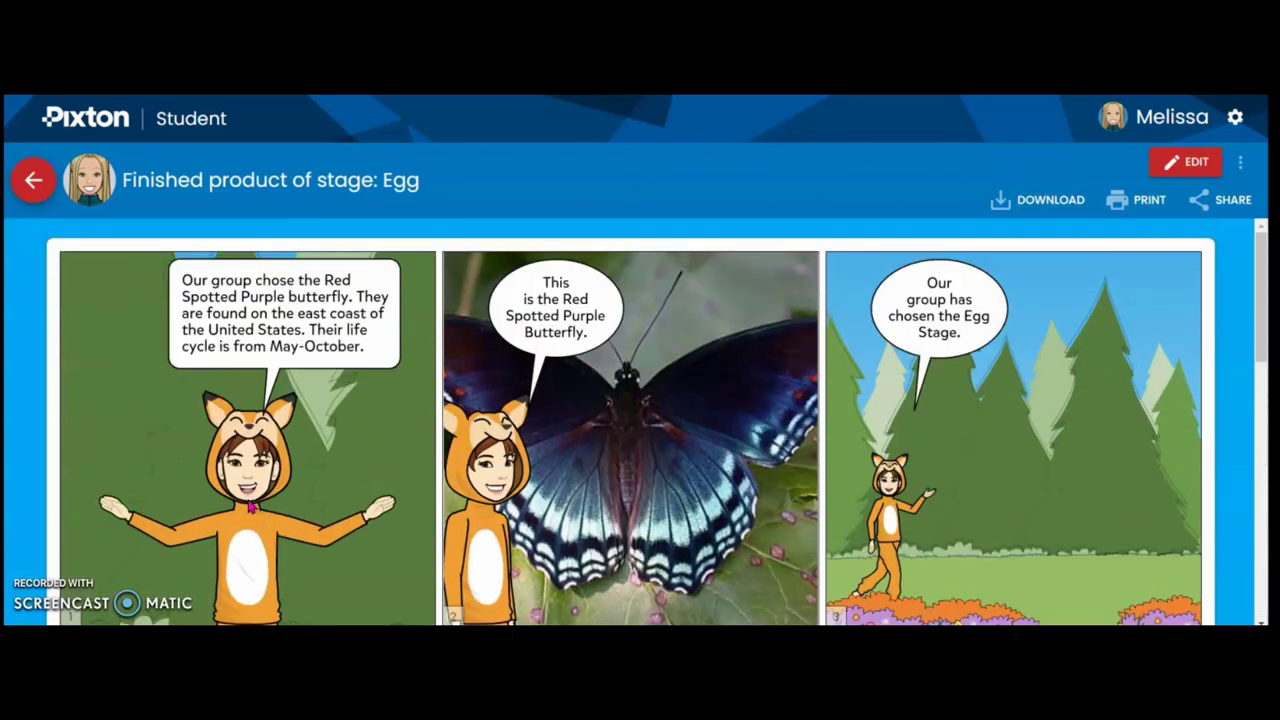
scroll(1094, 468, down, 5)
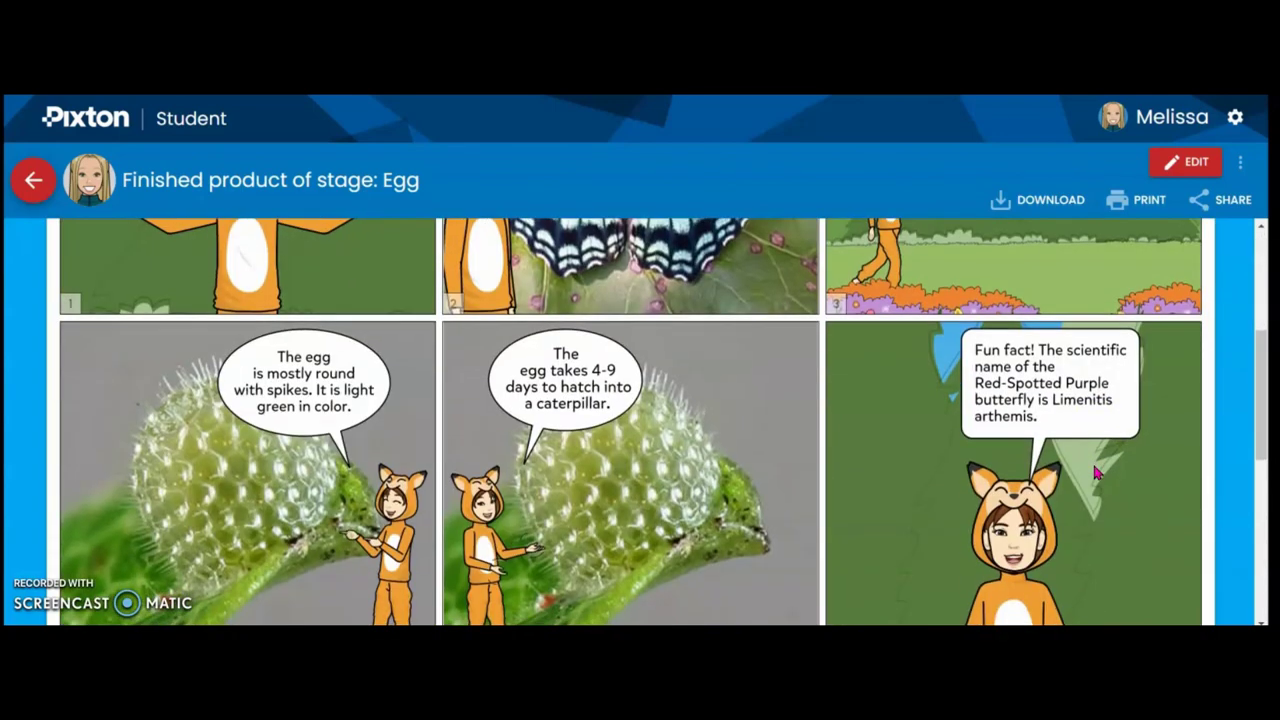
scroll(1096, 474, down, 8)
scroll(1096, 474, up, 4)
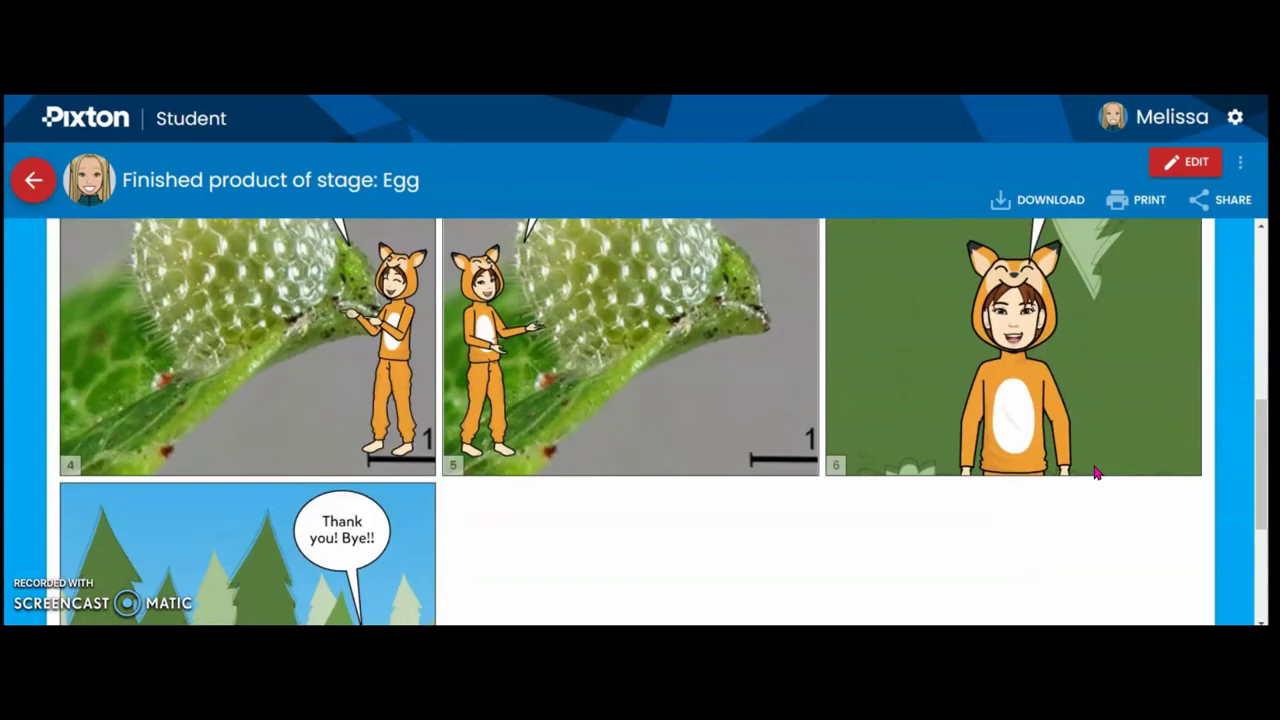
scroll(1096, 474, up, 8)
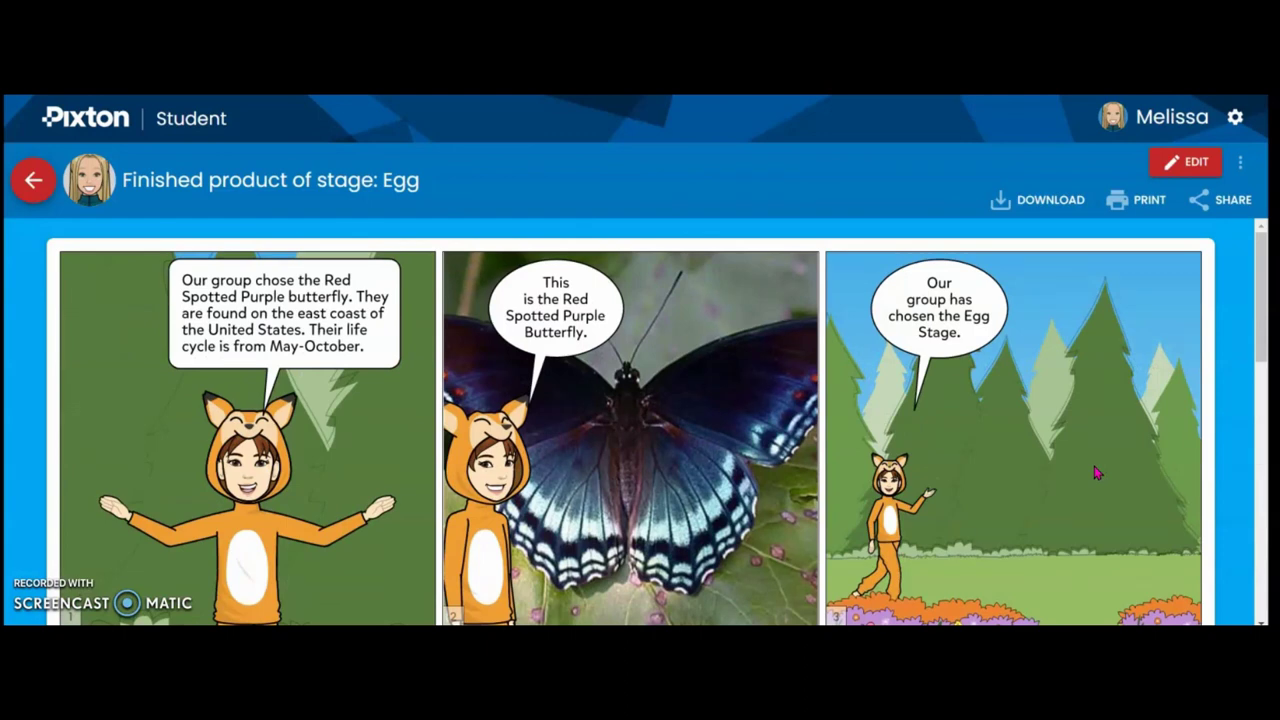
Step: Move to the closing 'Have a great day!' slide with the 'Many Thanks!' graphic
click(940, 464)
scroll(936, 476, down, 3)
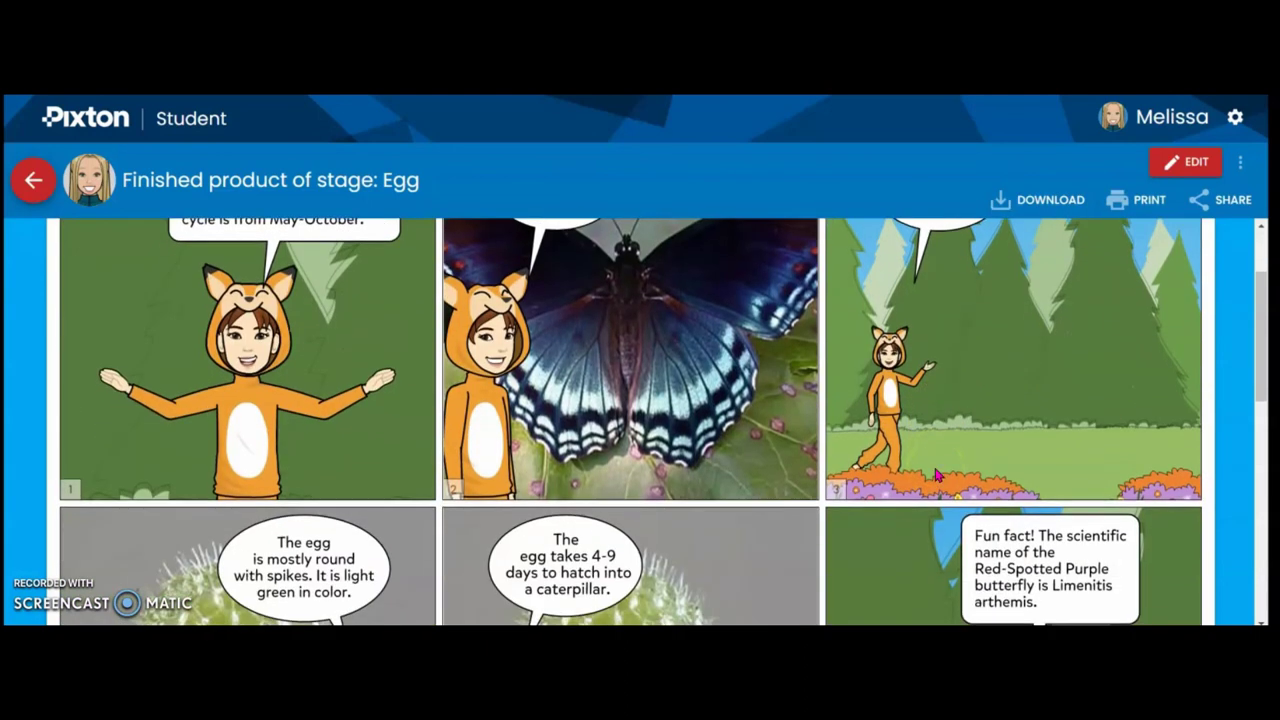
scroll(936, 476, up, 2)
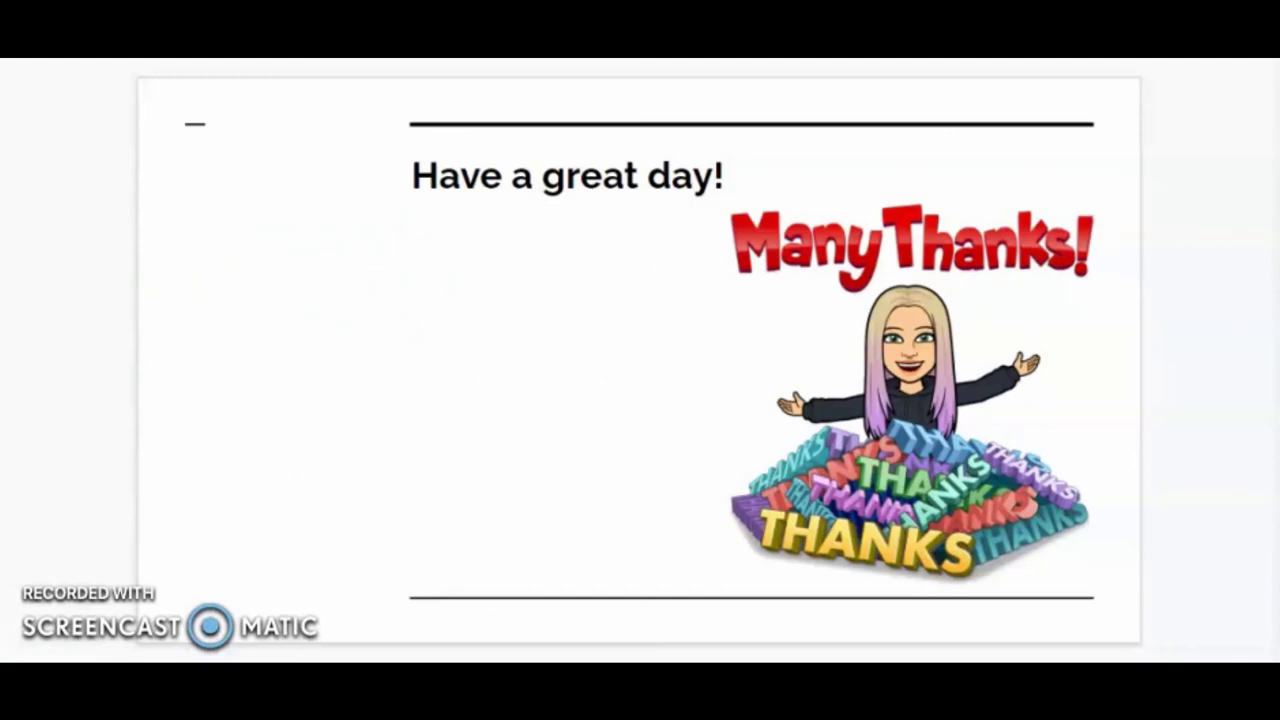
key(Left)
key(Right)
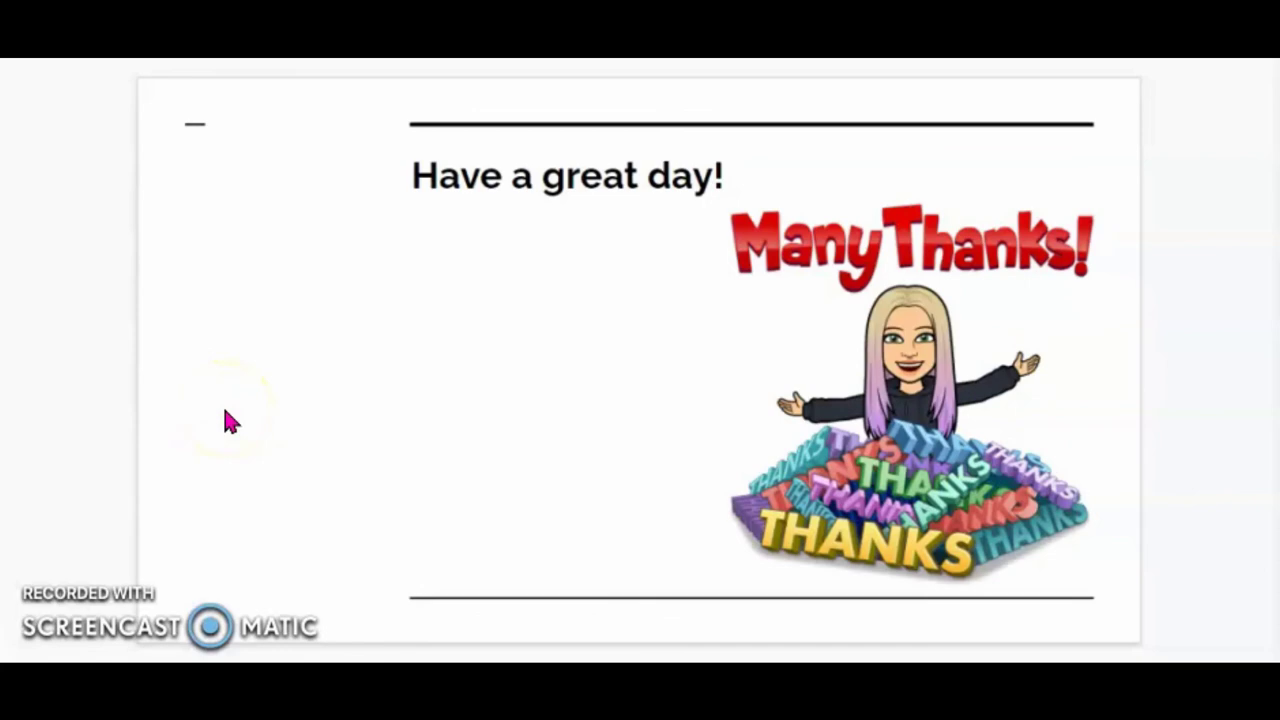